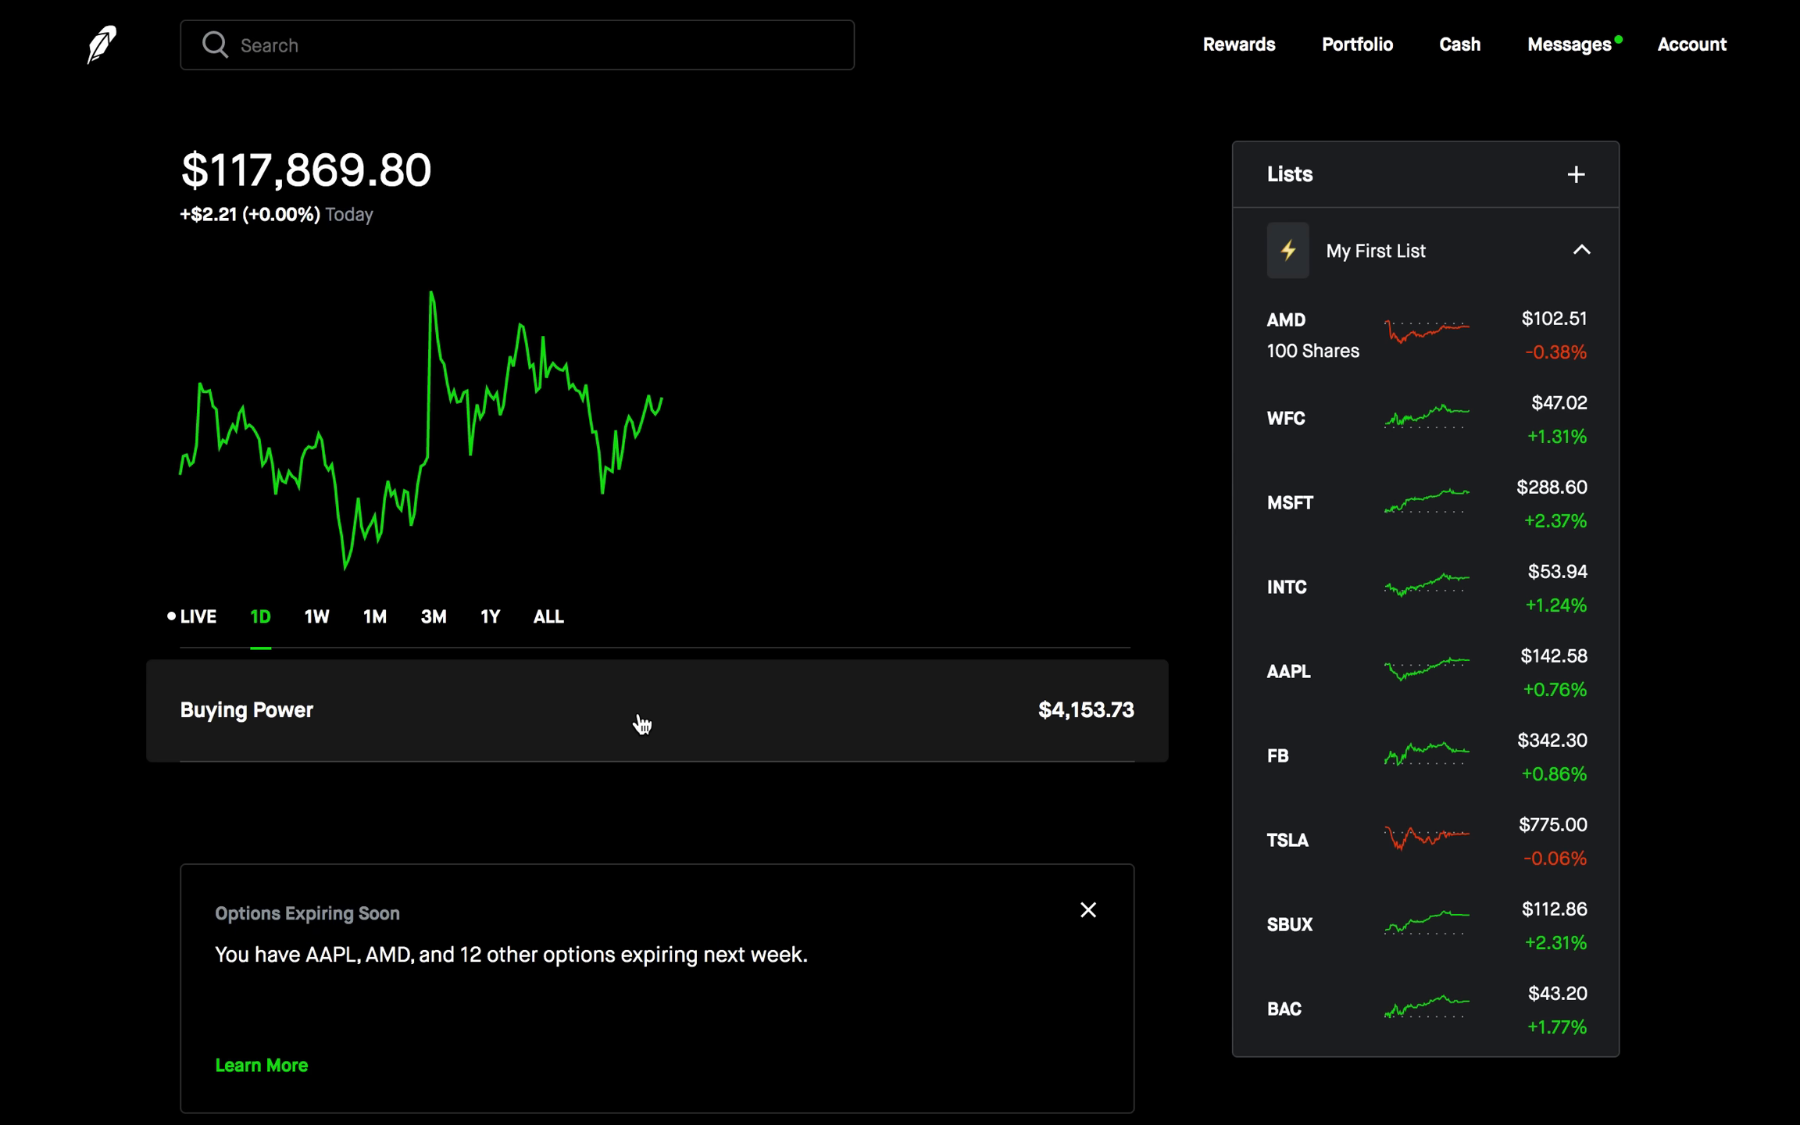
- Search Robinhood for 'plug' and open the Plug Power (PLUG) stock page
left_click(555, 45)
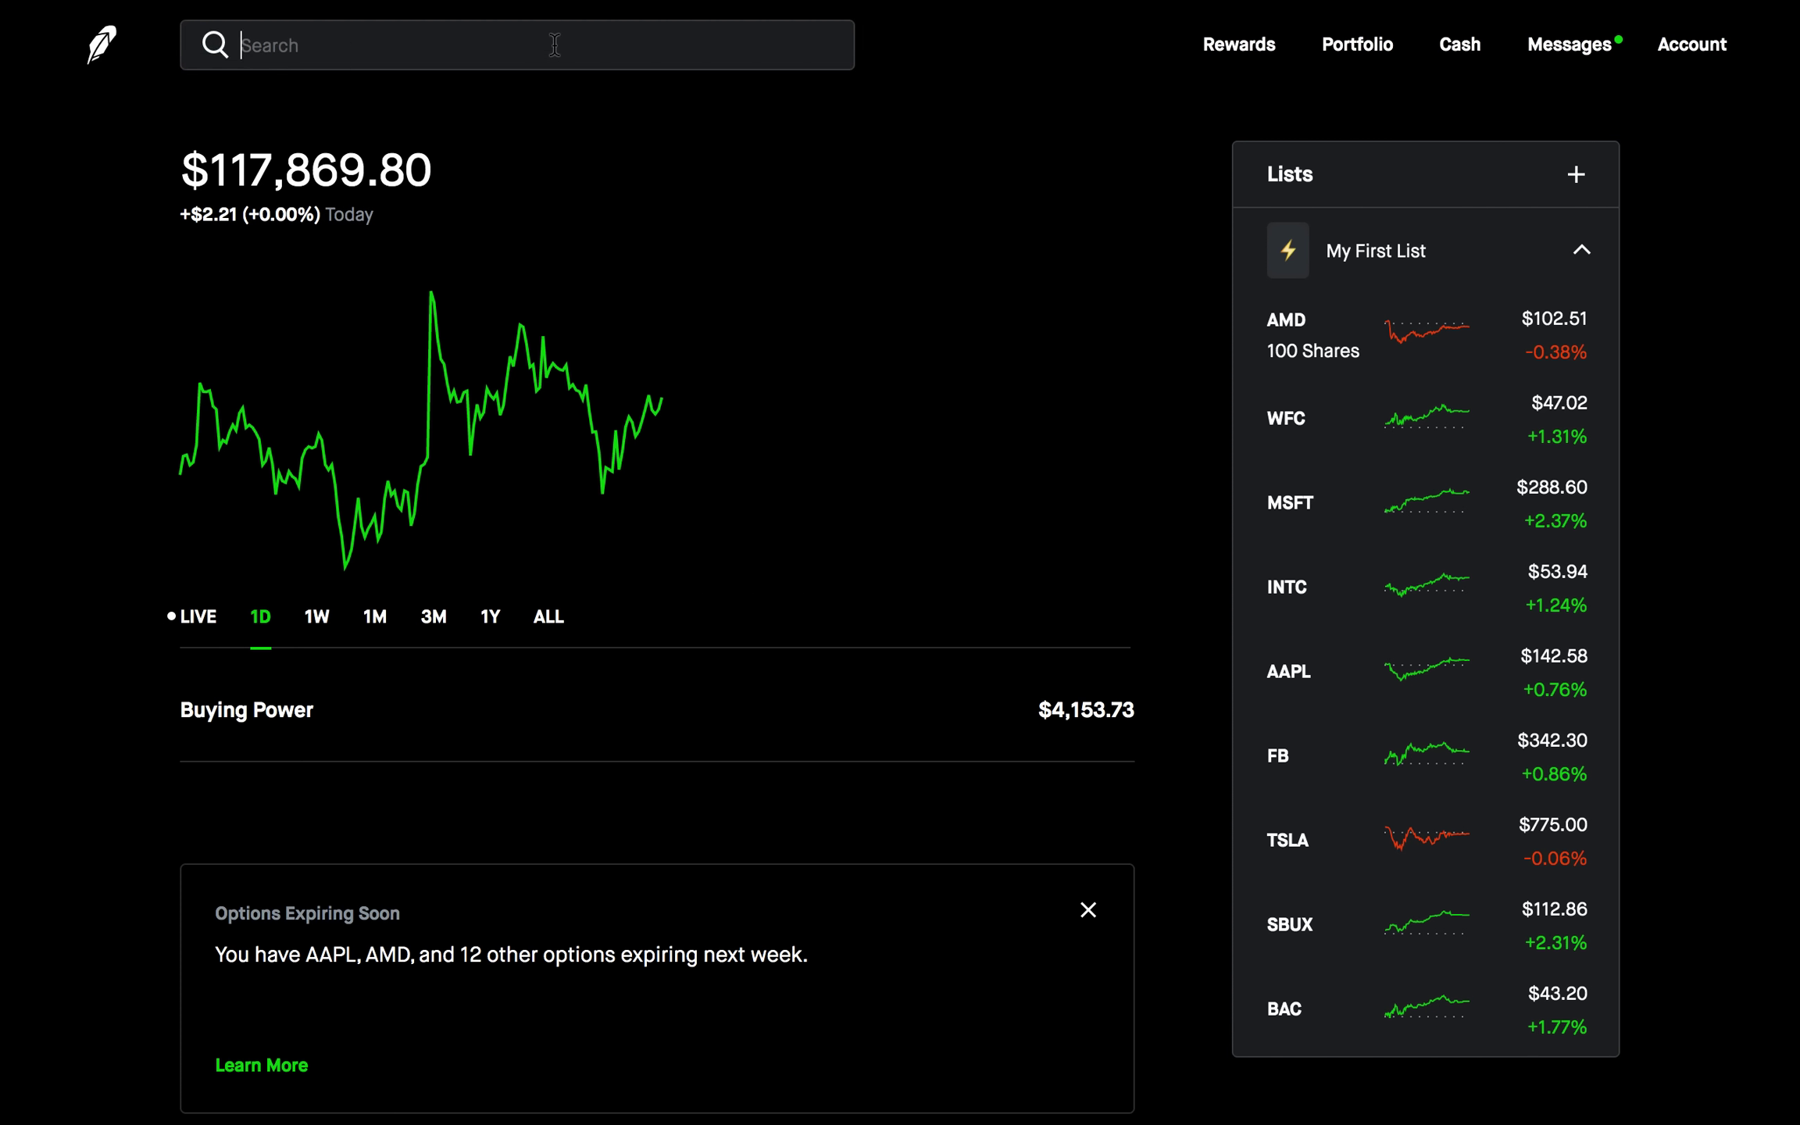
type("plug")
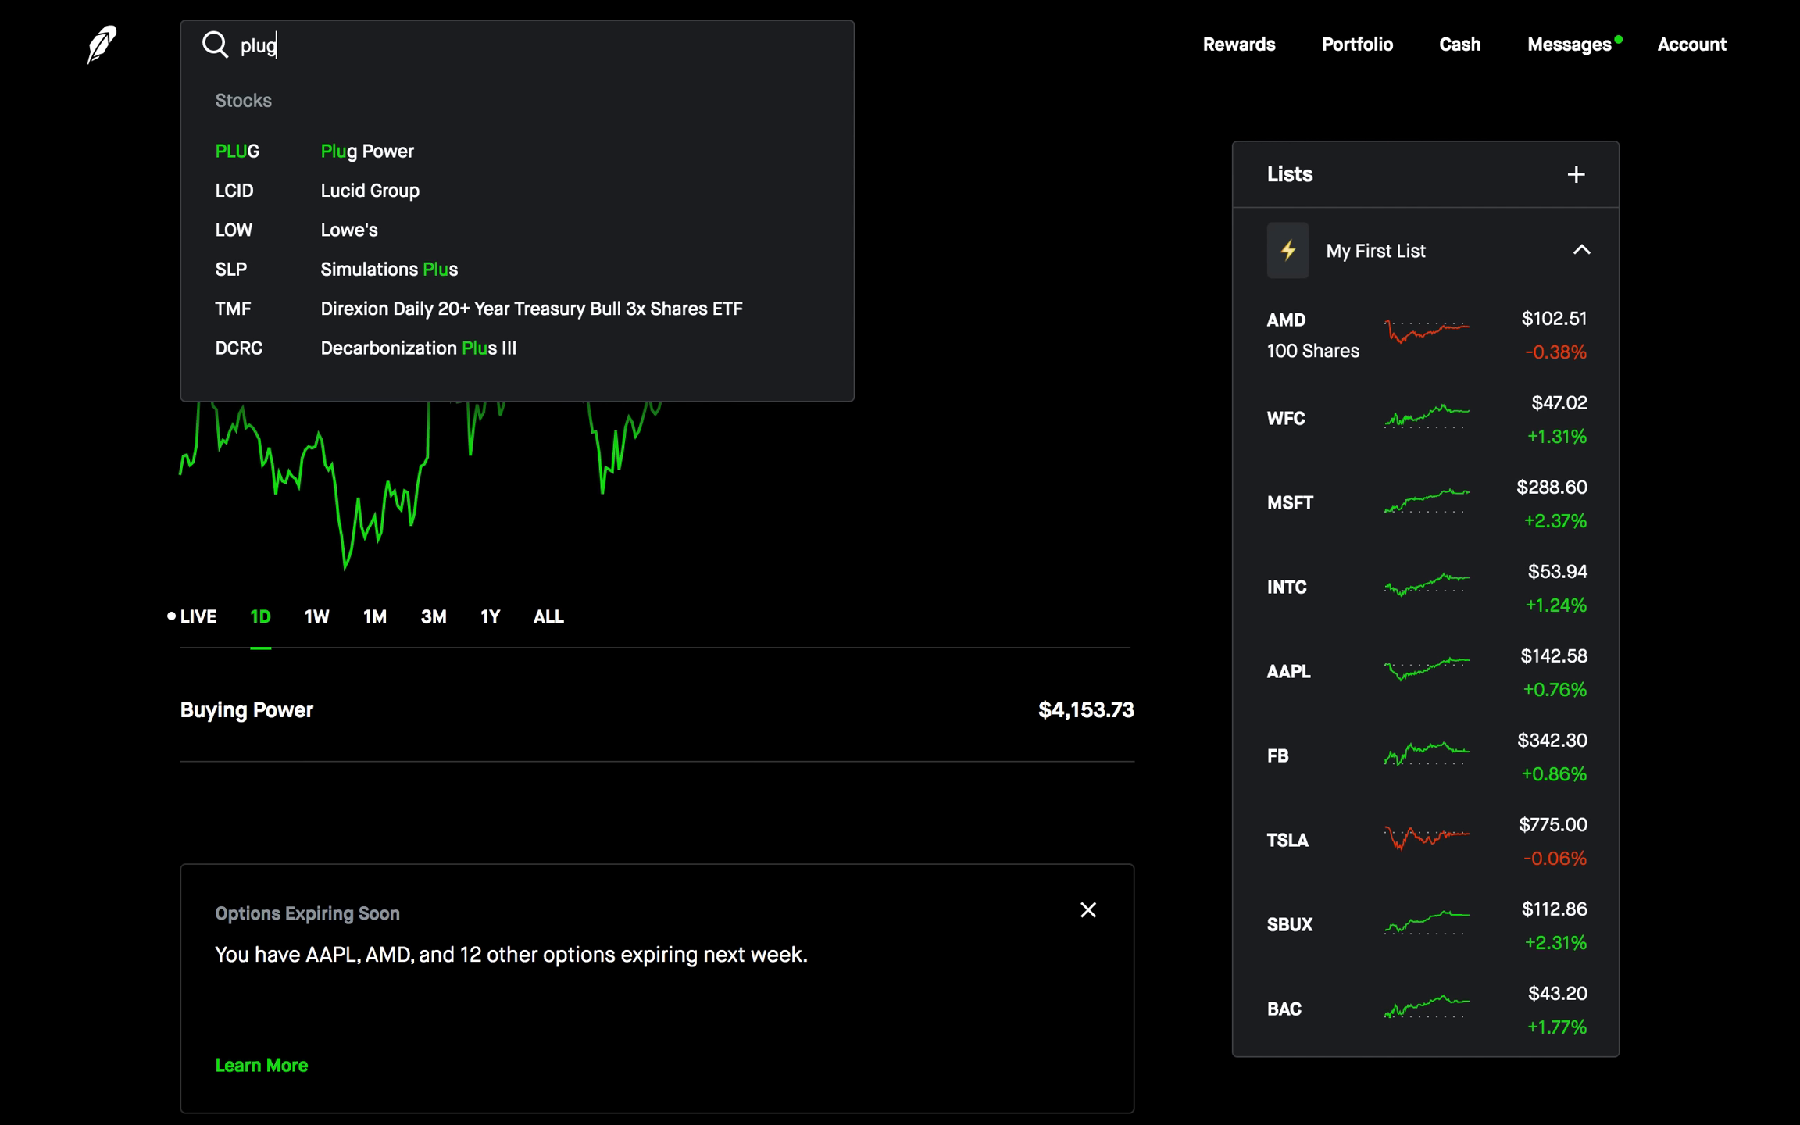
left_click(590, 156)
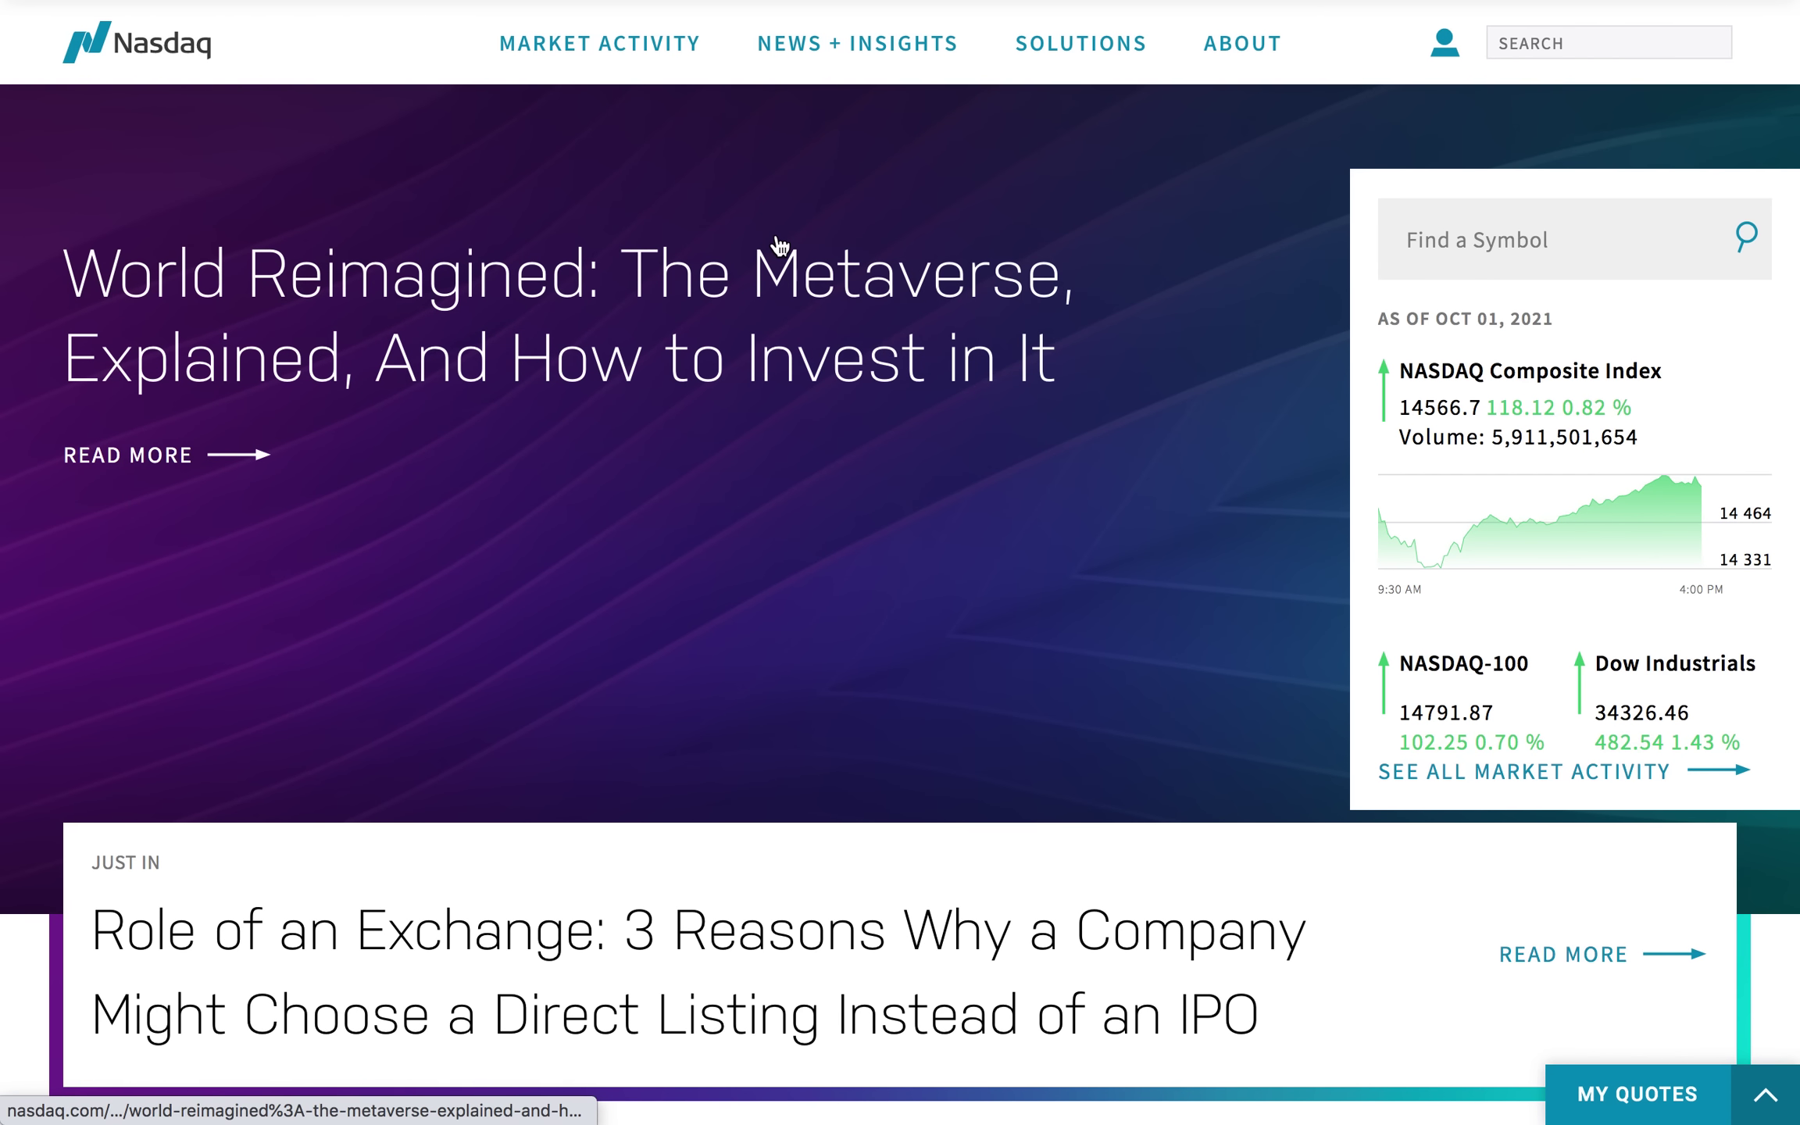
- Search Nasdaq for 'apple' and scroll through Apple Inc. (AAPL) dividend history
left_click(1558, 39)
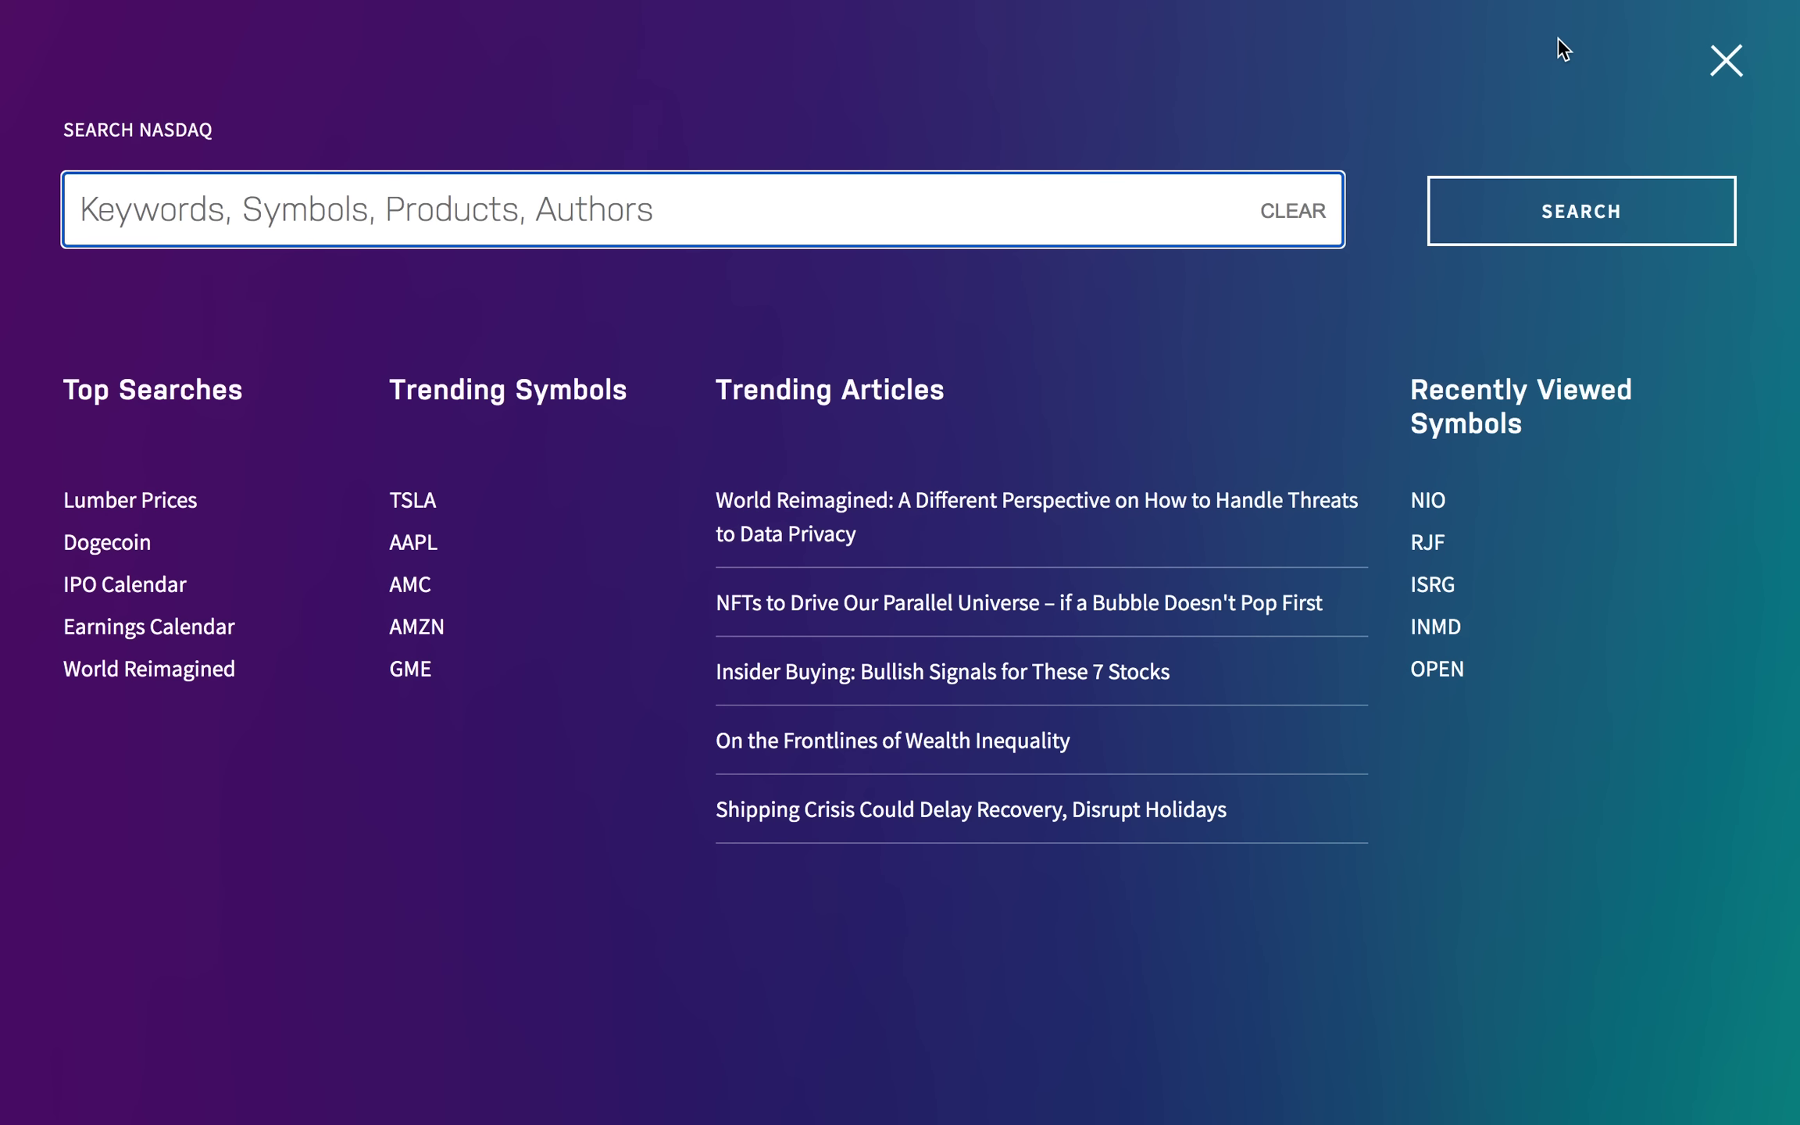
type("app")
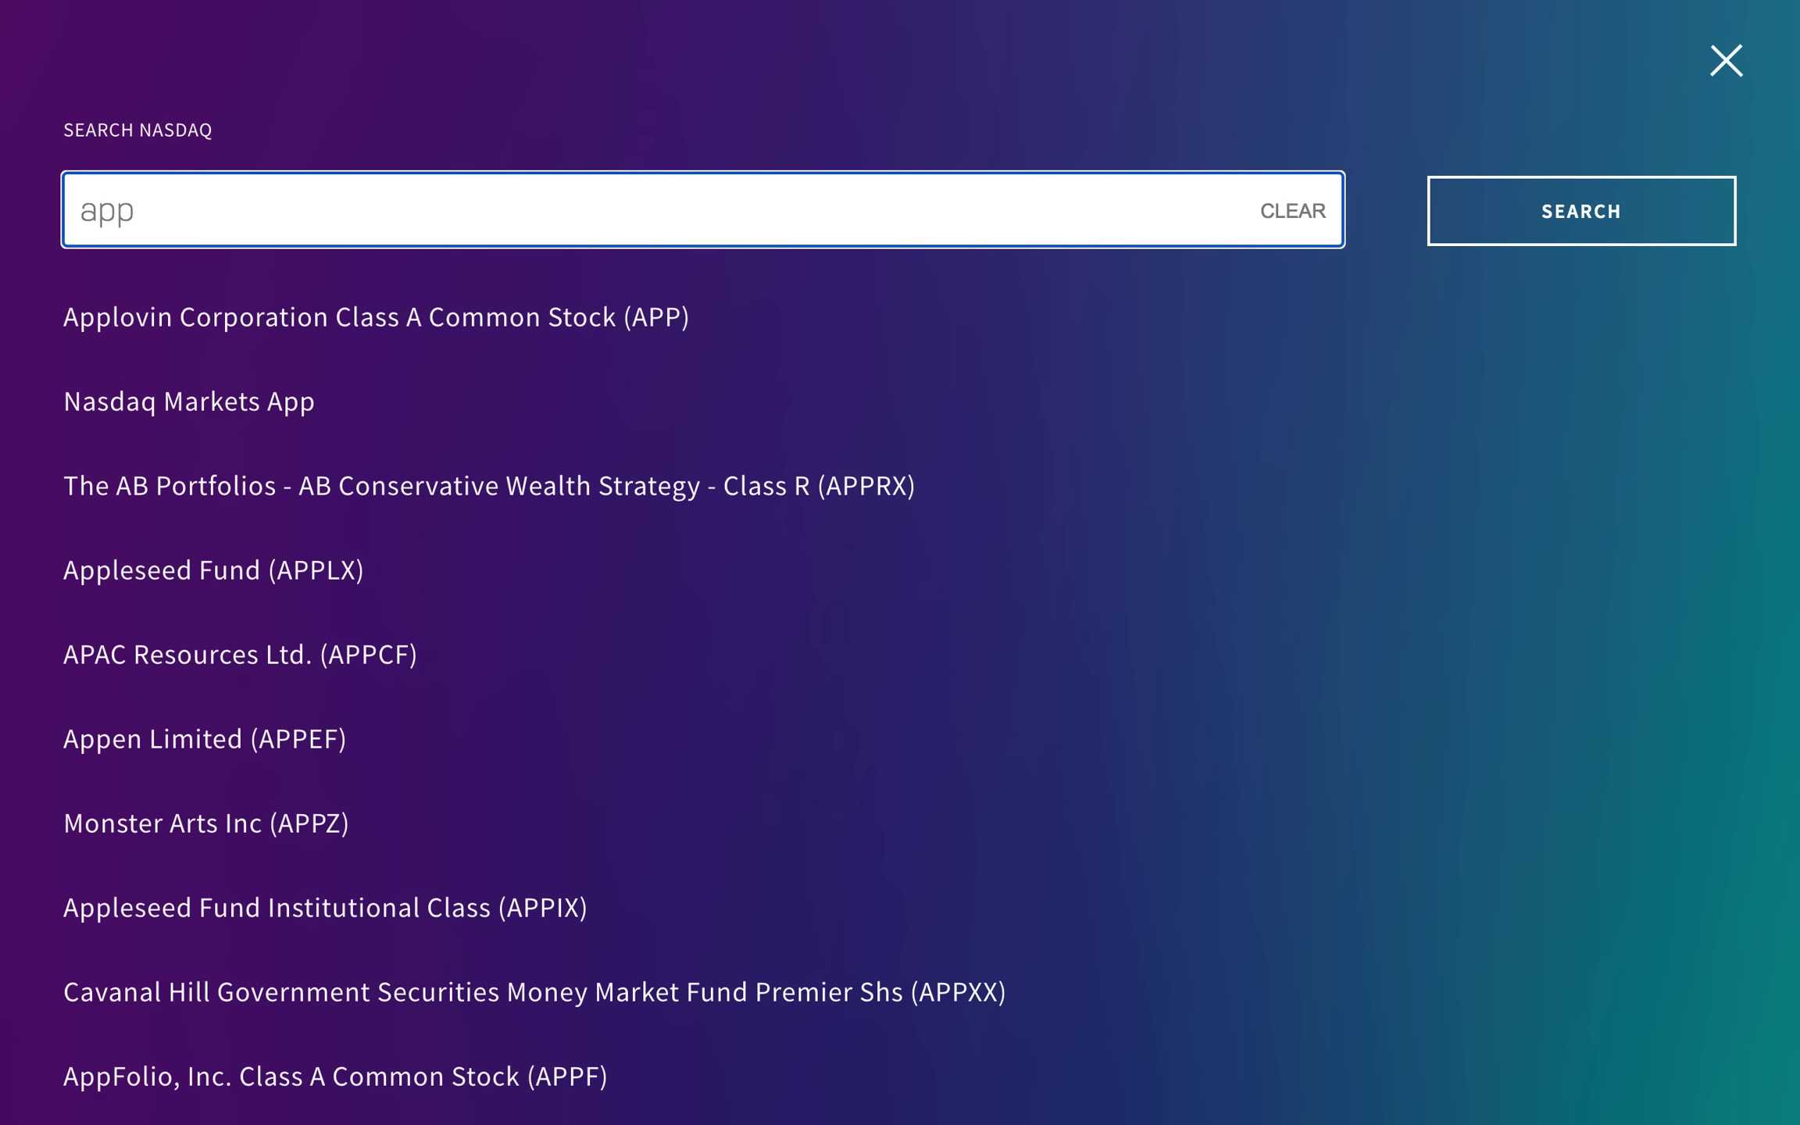
type("l")
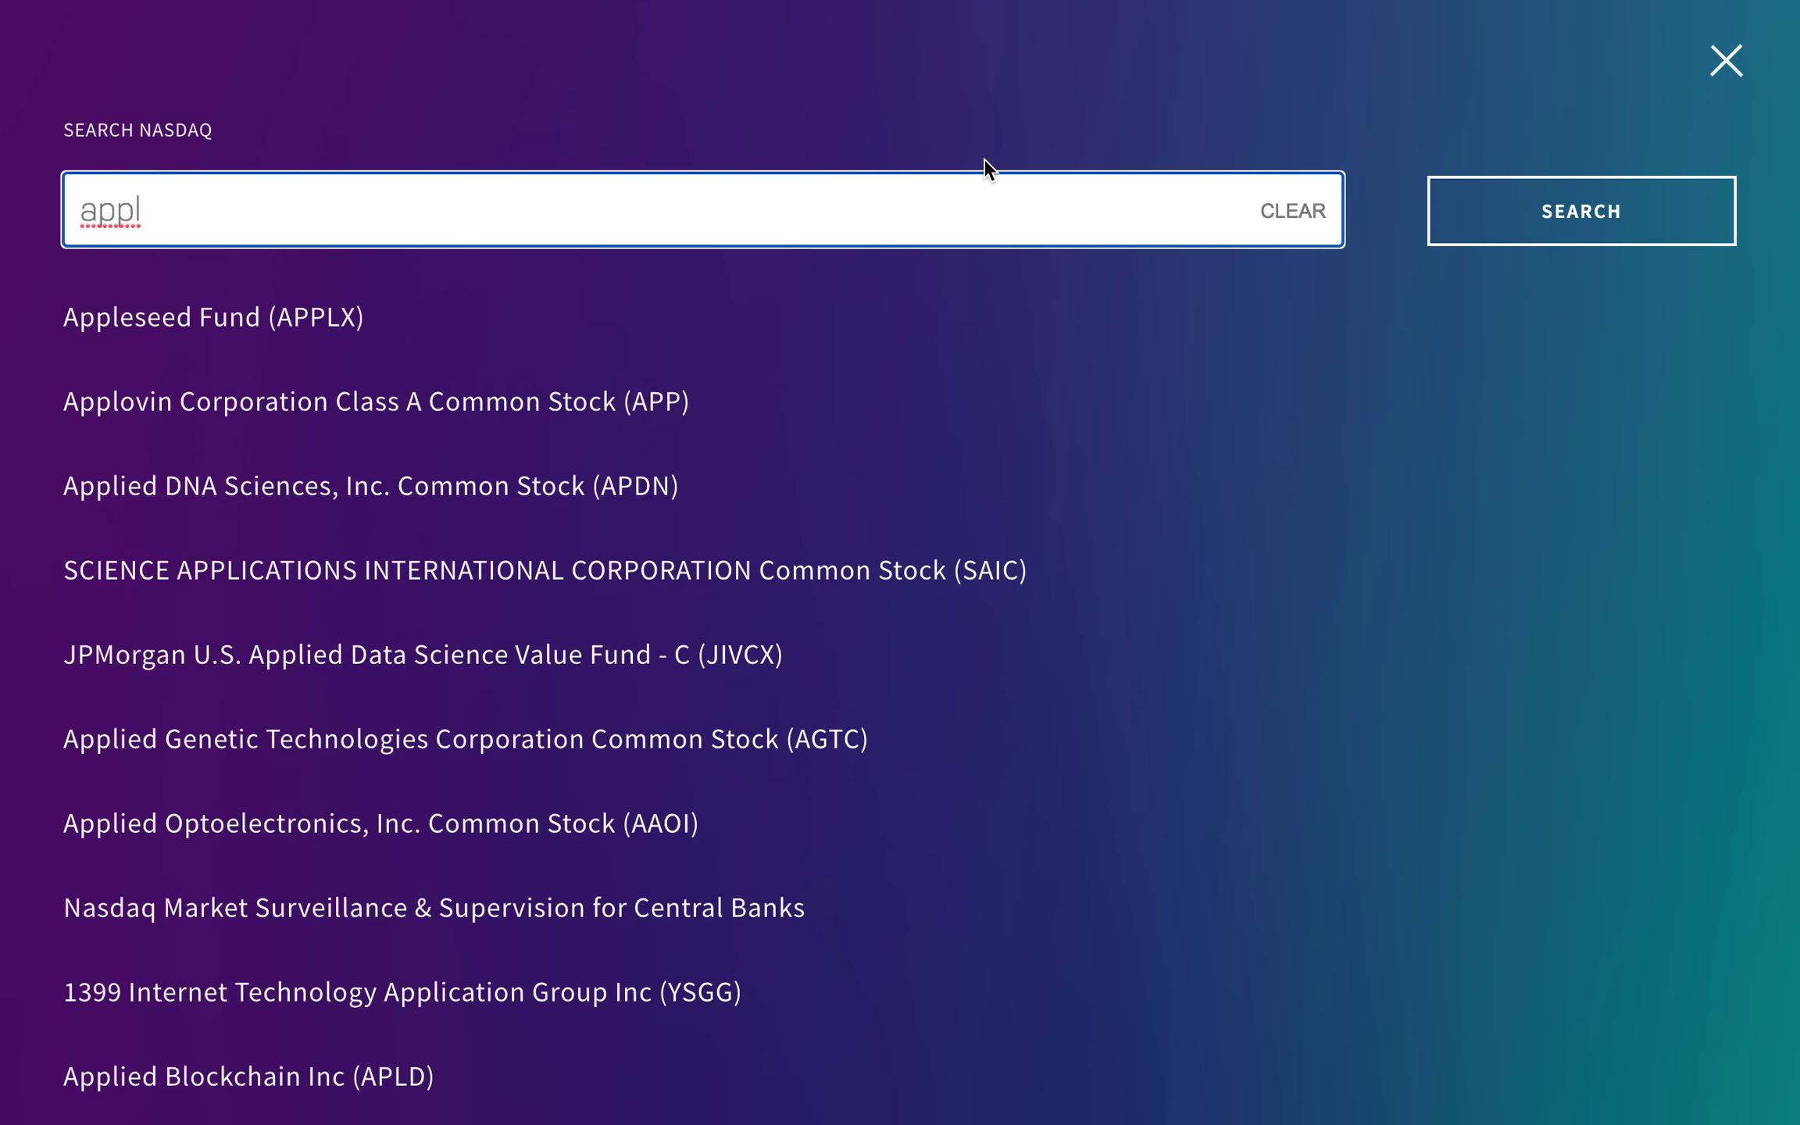
type("e")
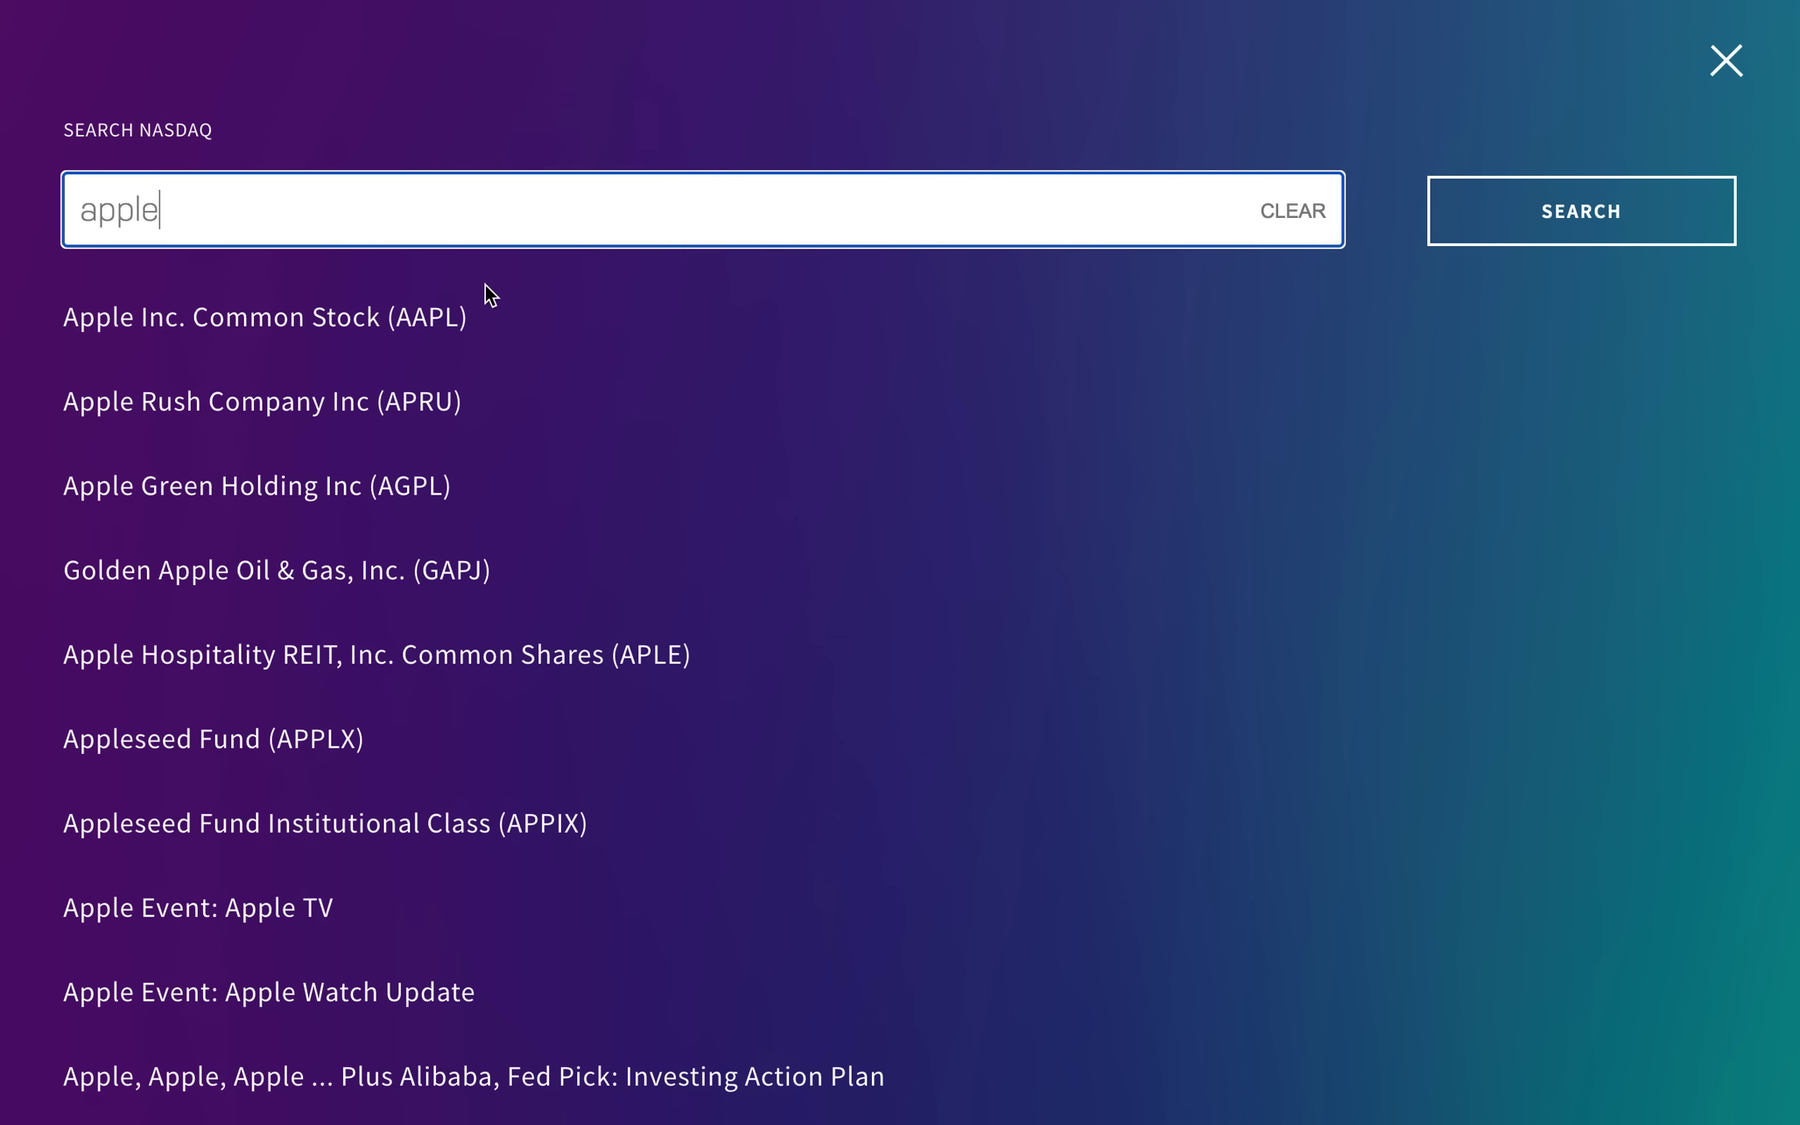
left_click(367, 317)
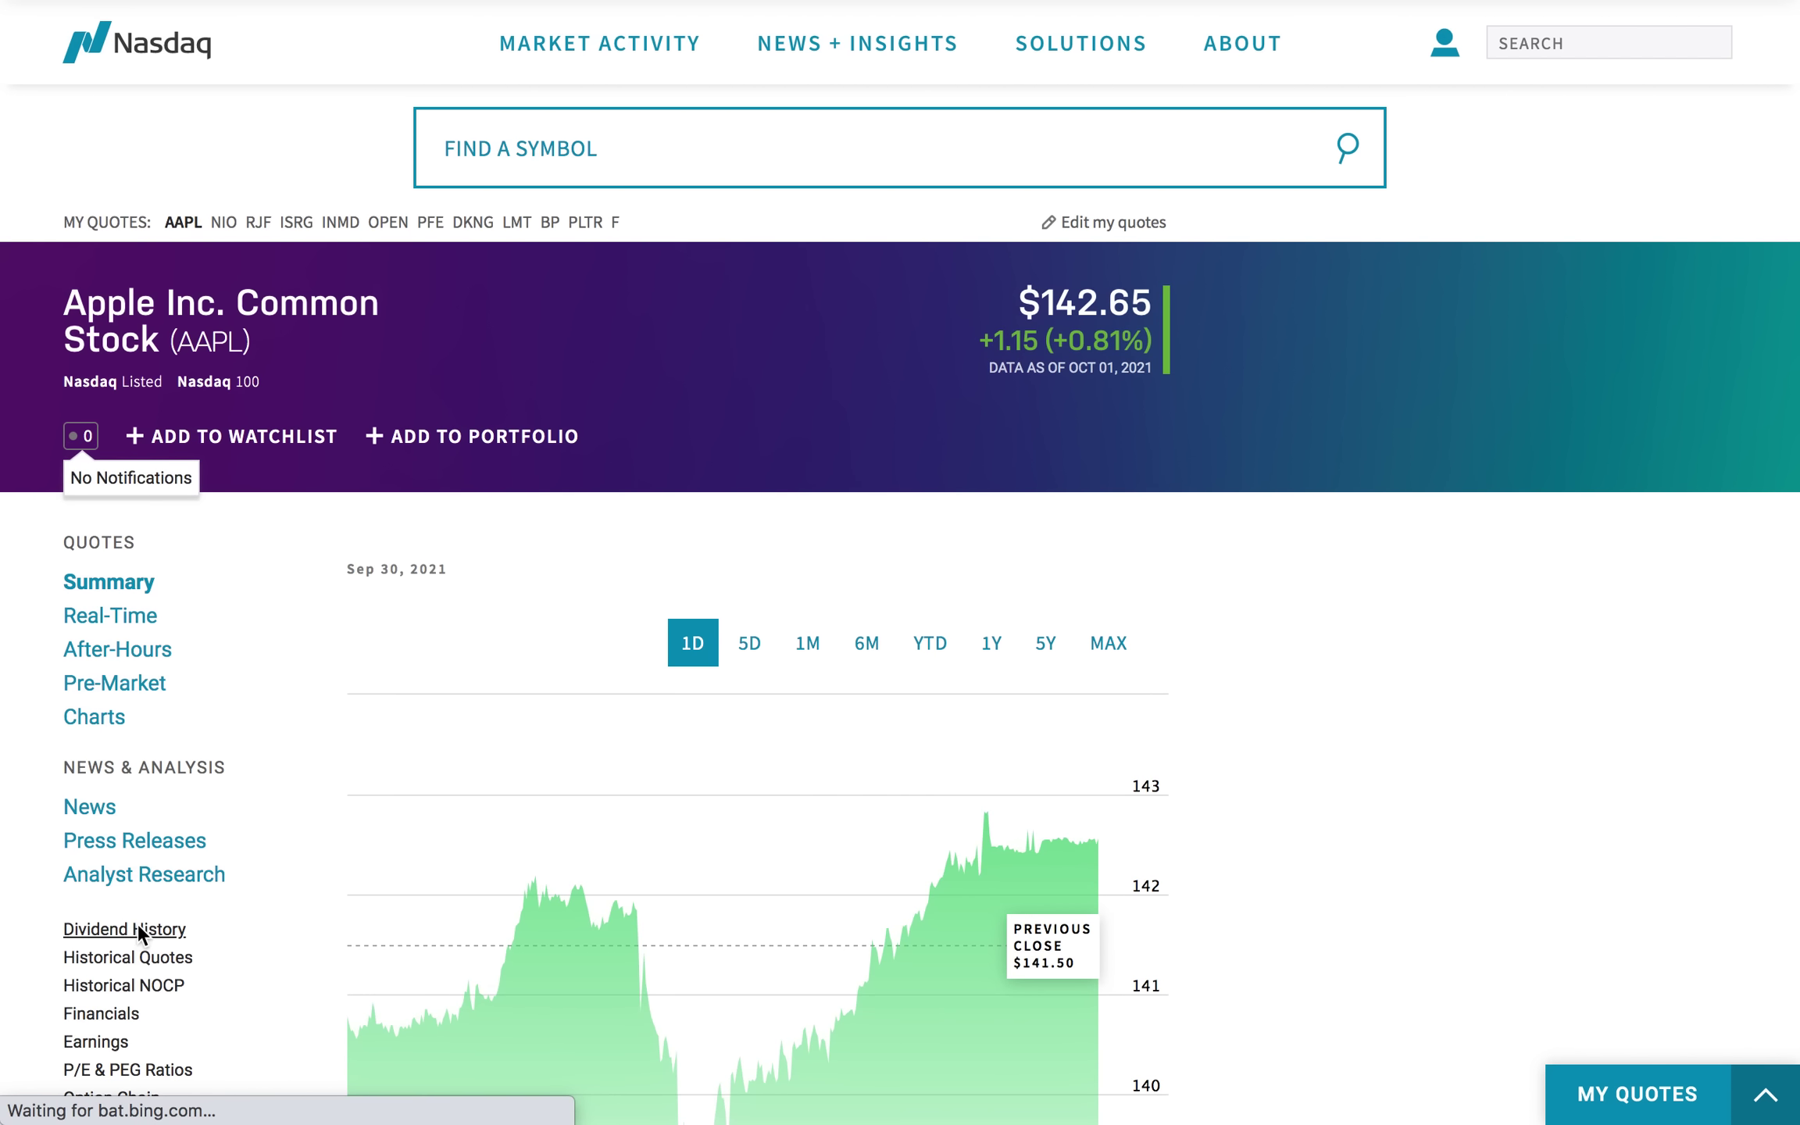
left_click(138, 930)
scroll(255, 866, "down", 5)
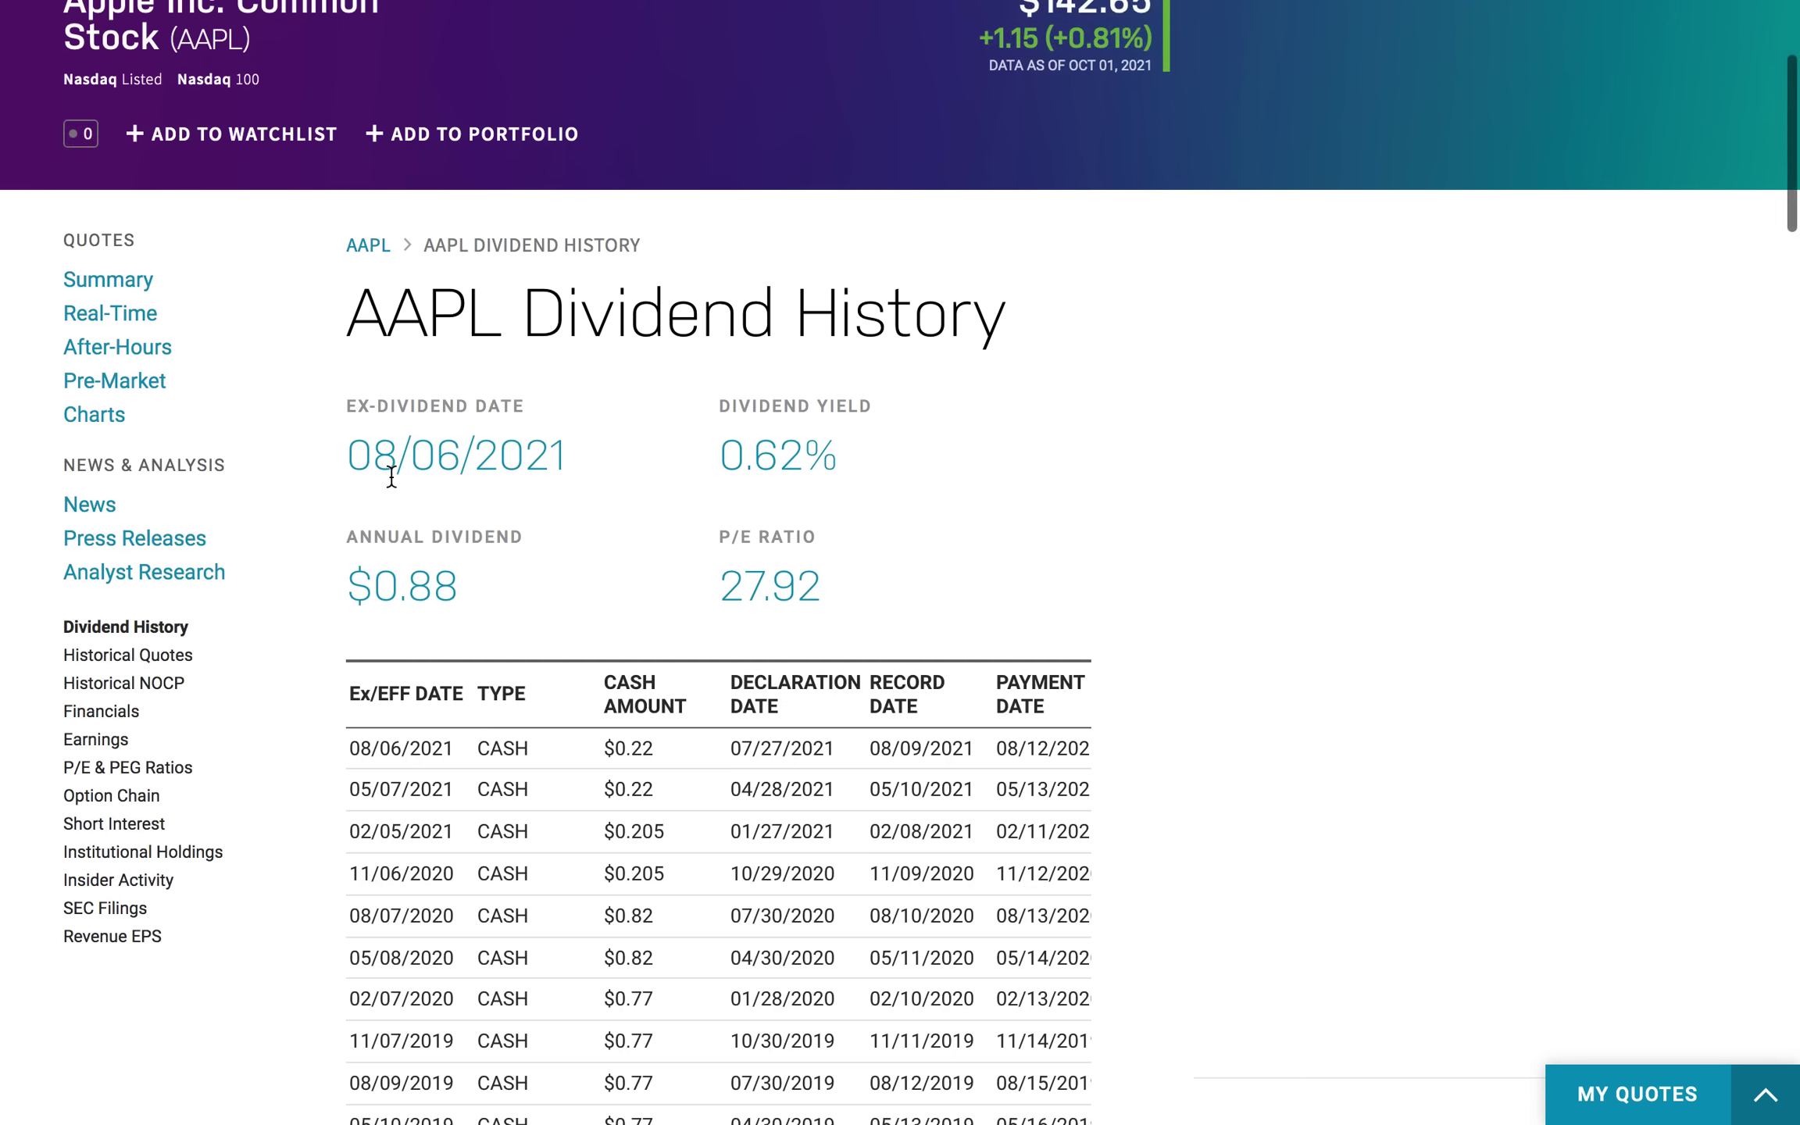
scroll(474, 782, "down", 1)
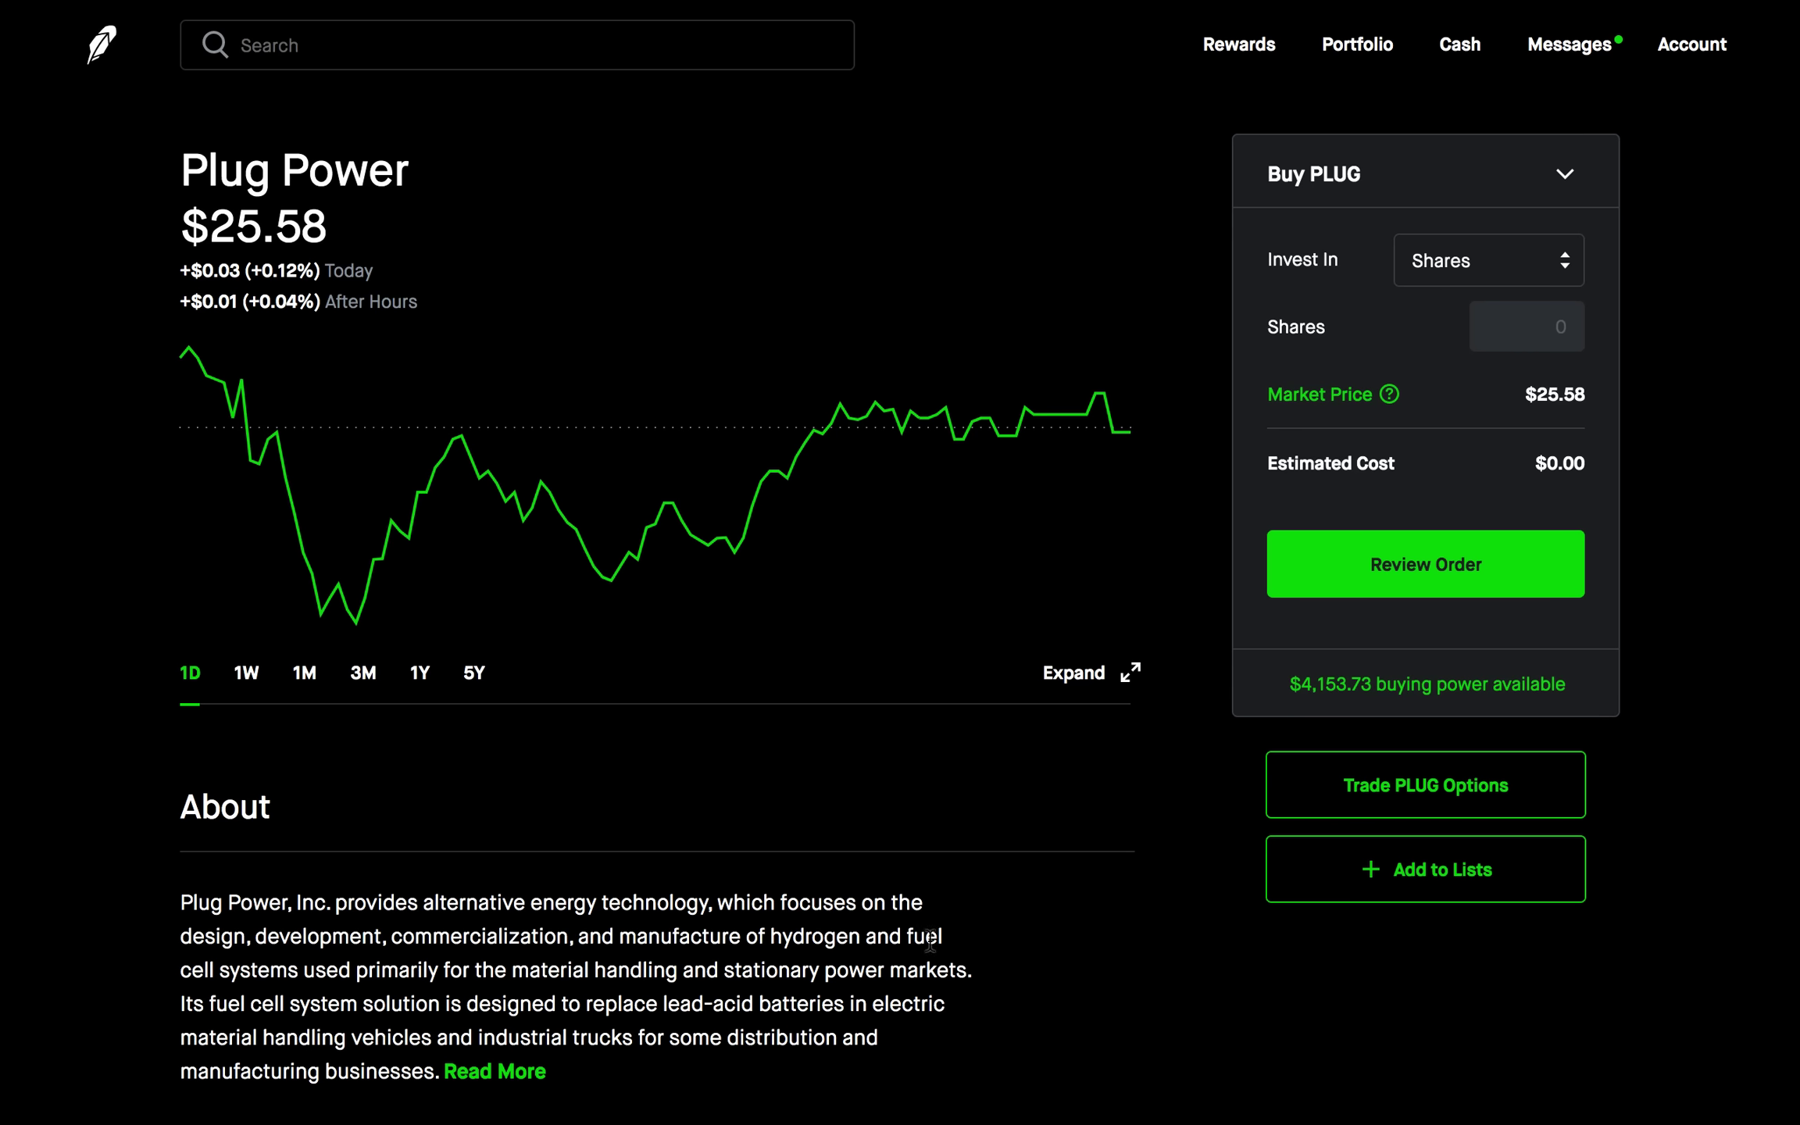
- Open the PLUG options chain and scroll to strikes near the $25.58 share price
left_click(1421, 806)
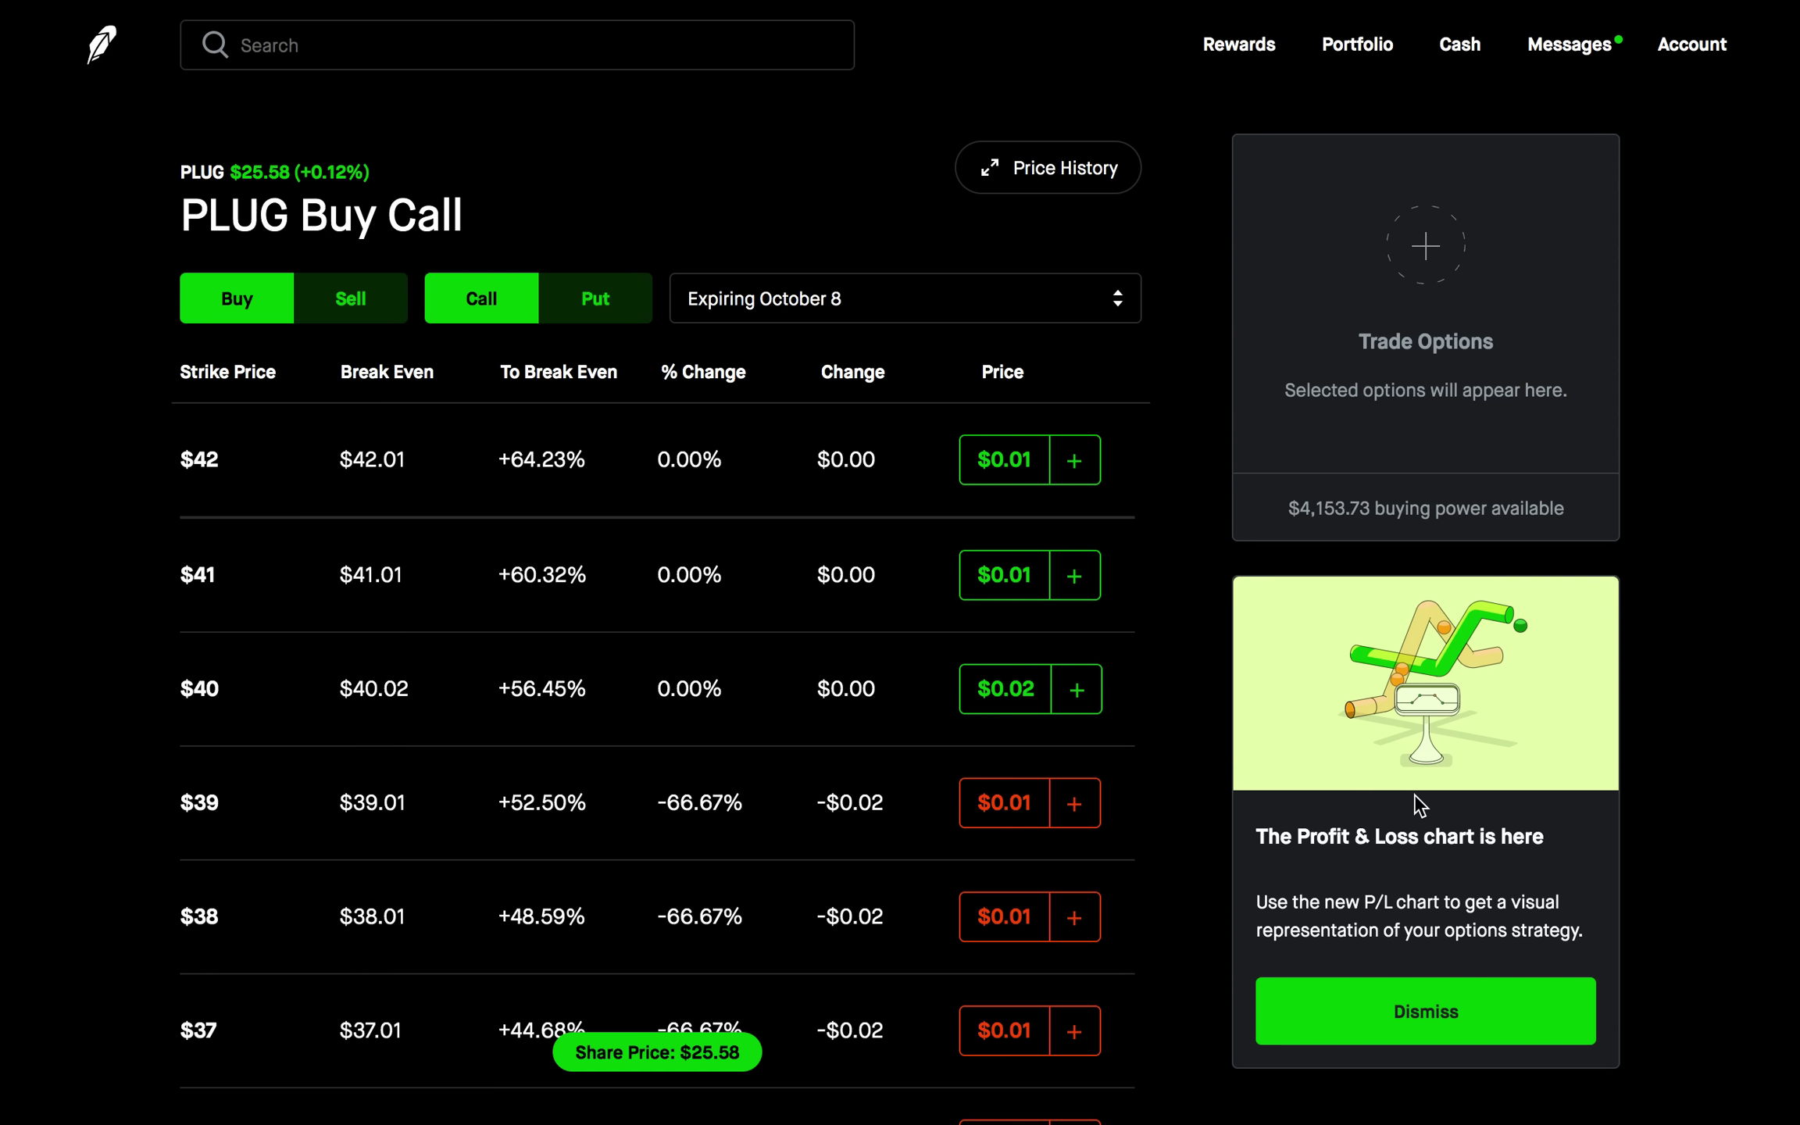
scroll(716, 1052, "down", 15)
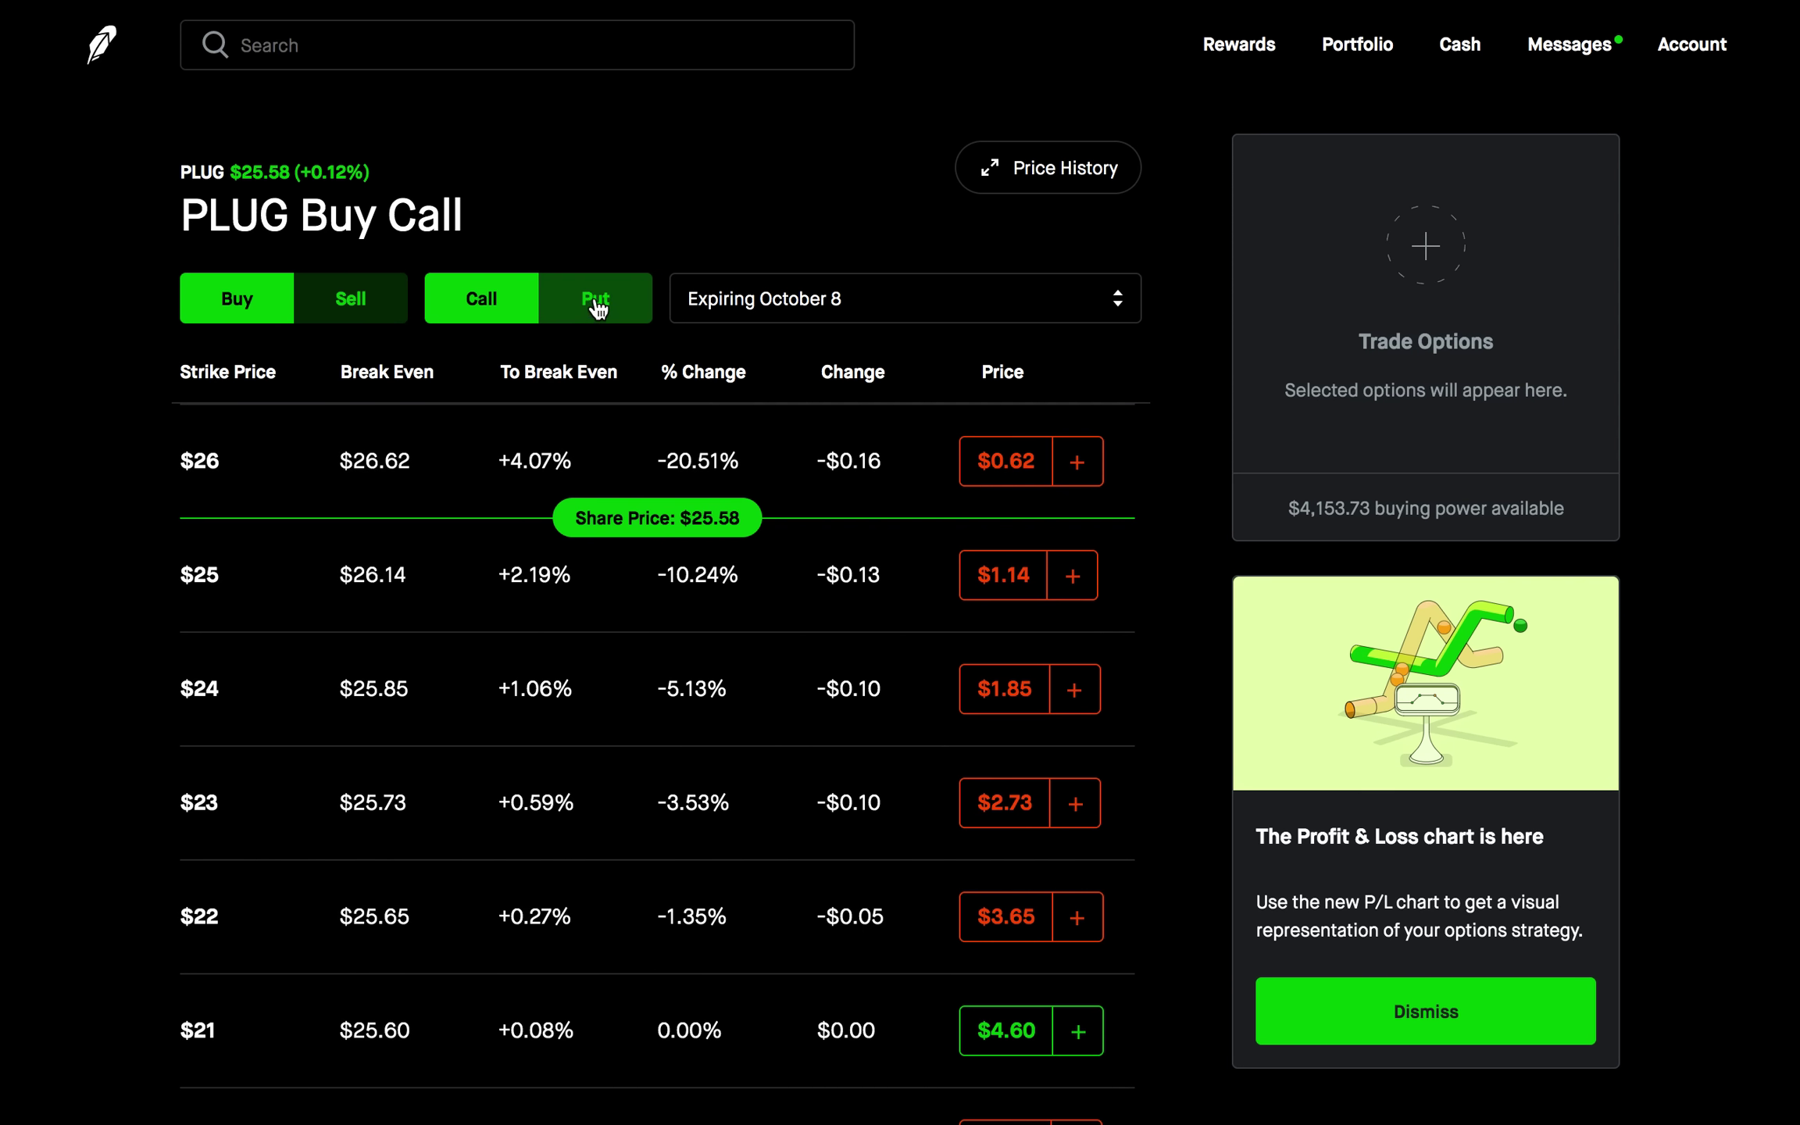
- Switch the PLUG chain to Sell Put contracts expiring October 8
left_click(596, 300)
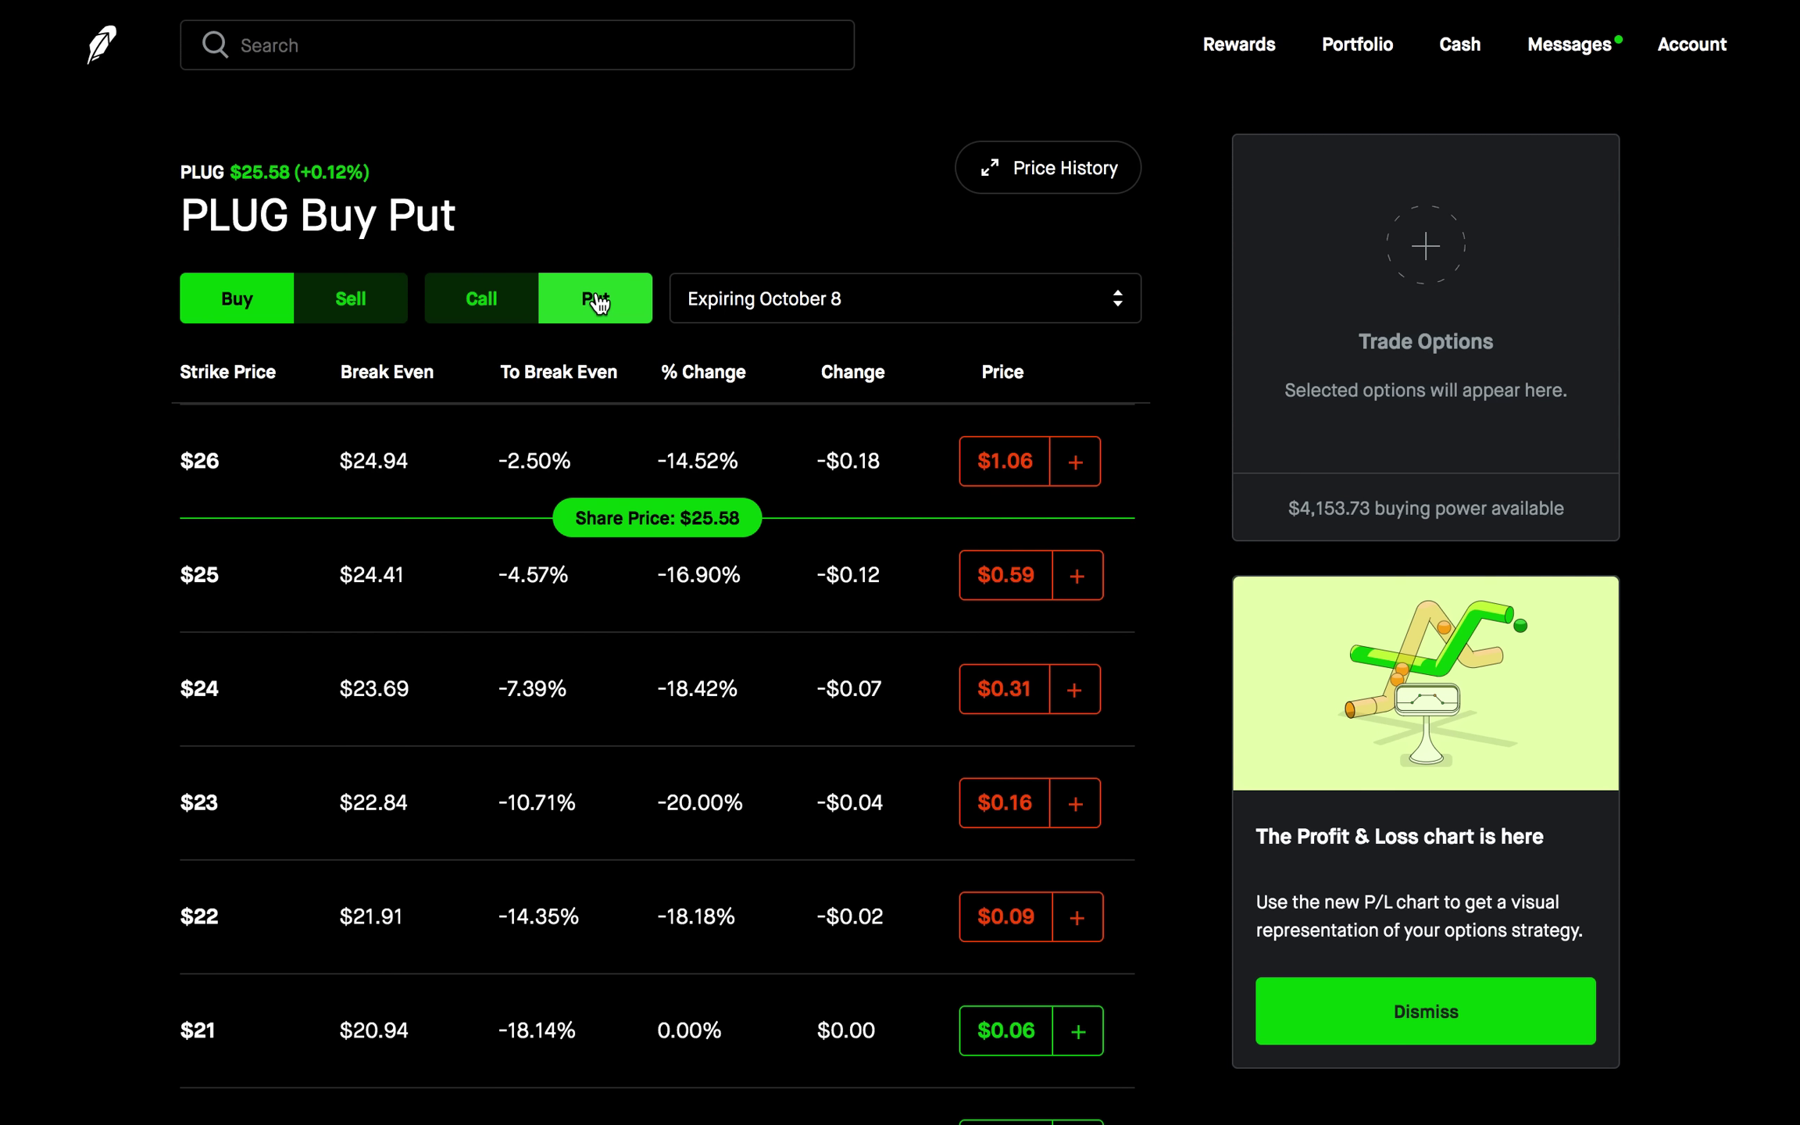
left_click(356, 298)
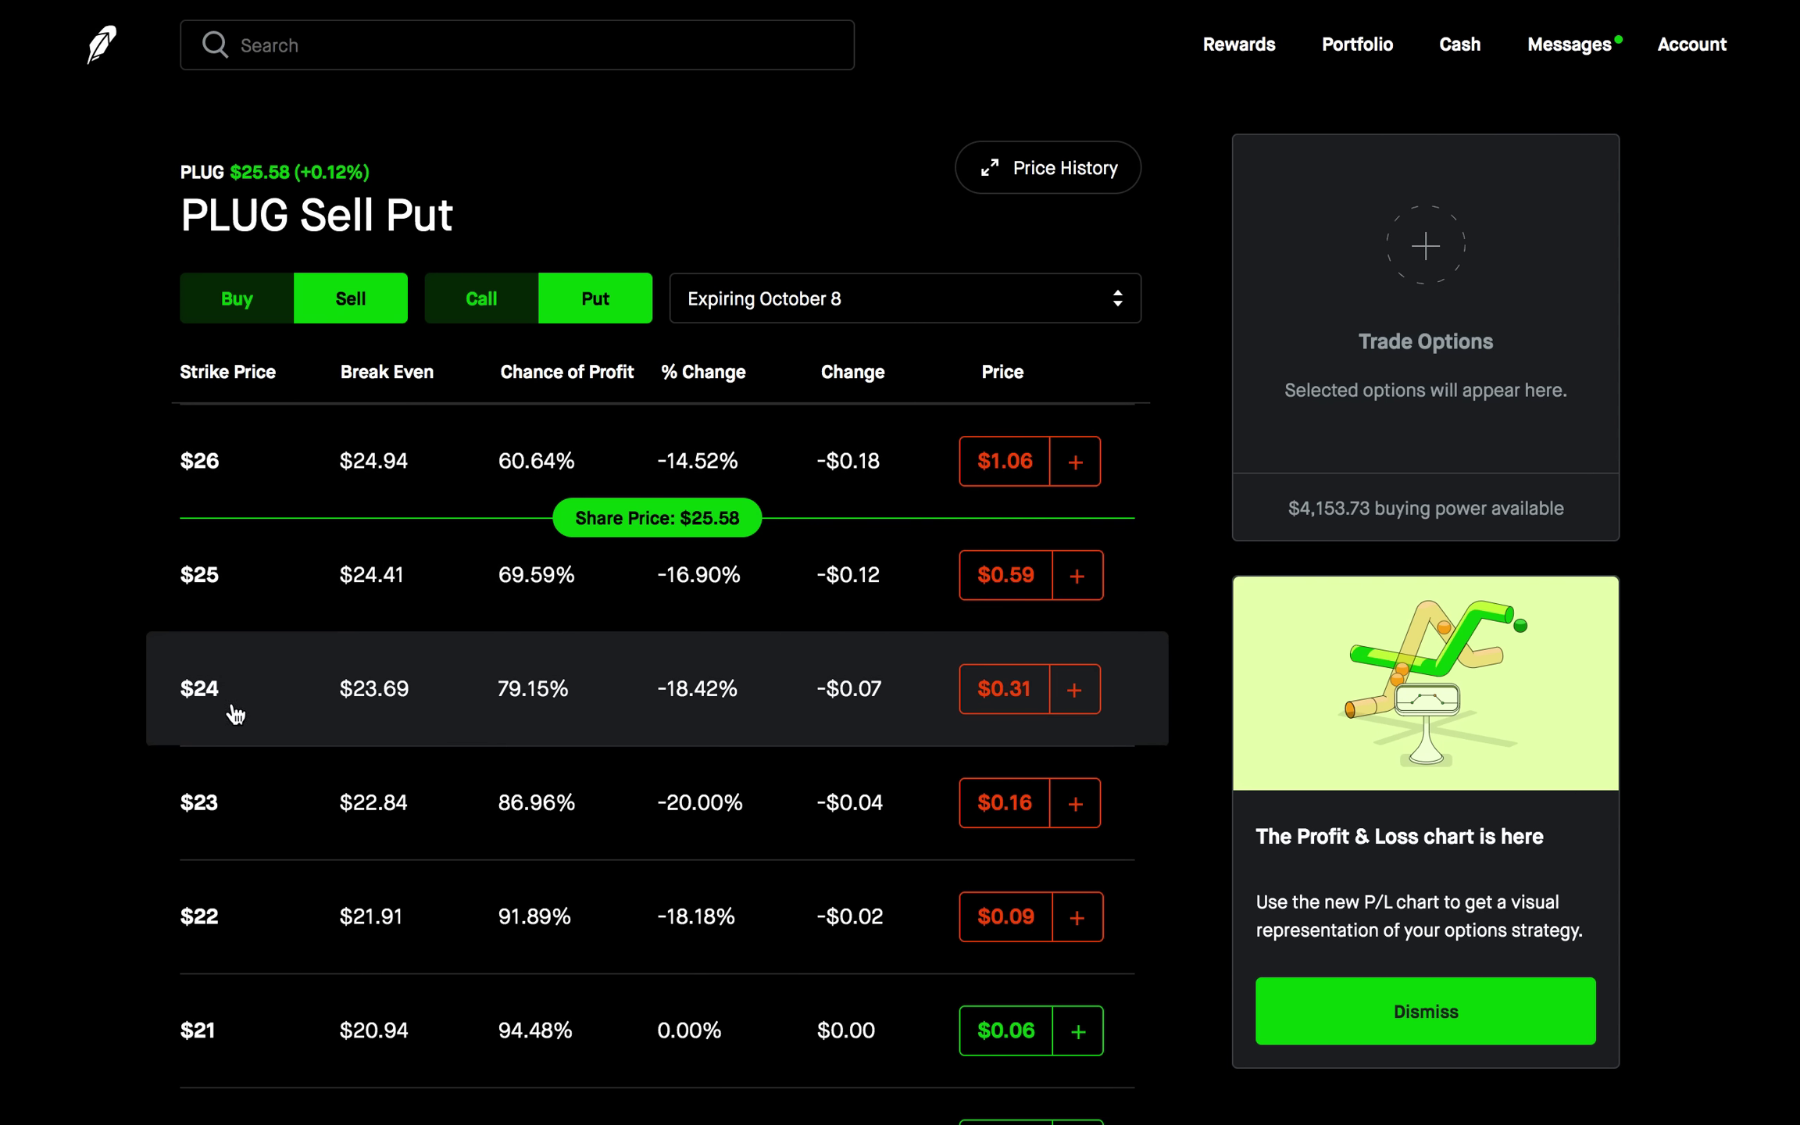
- Stage a sold $24 put for $0.31 credit, then list call premiums
left_click(1091, 705)
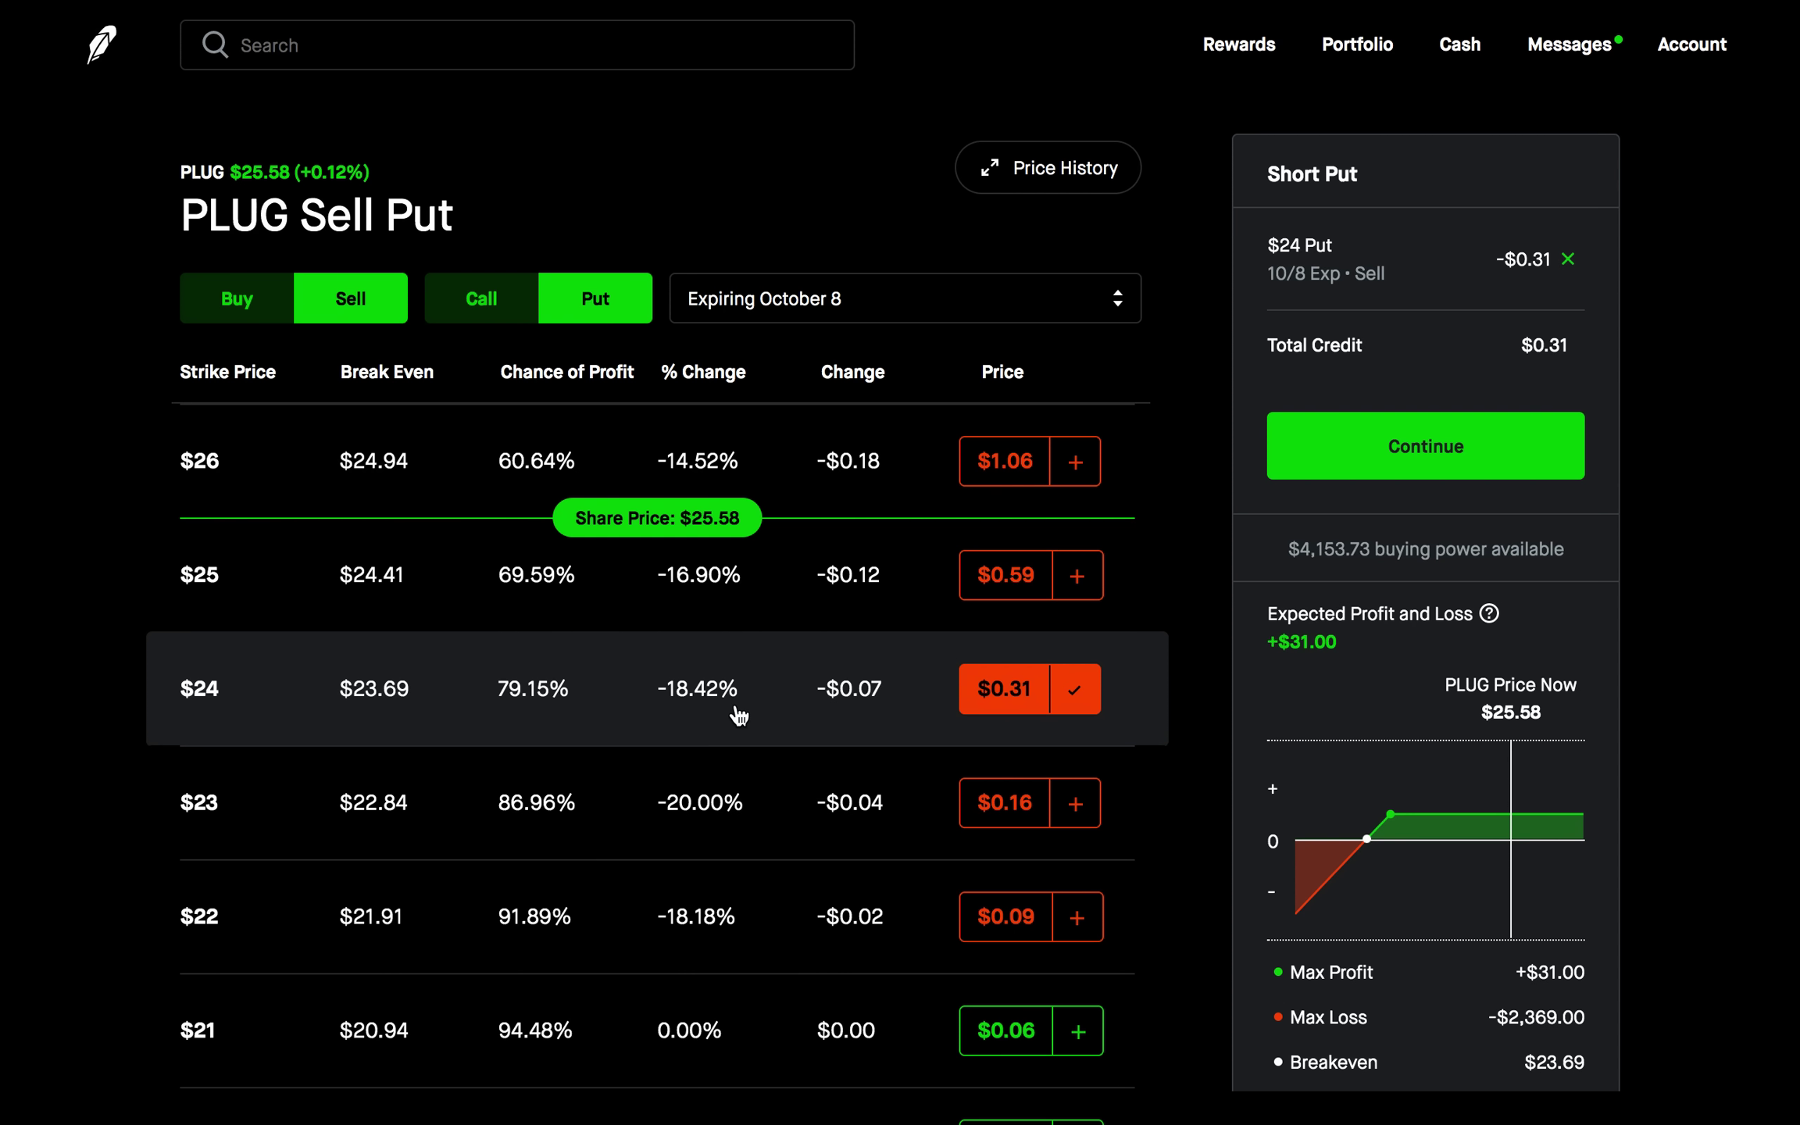
left_click(484, 301)
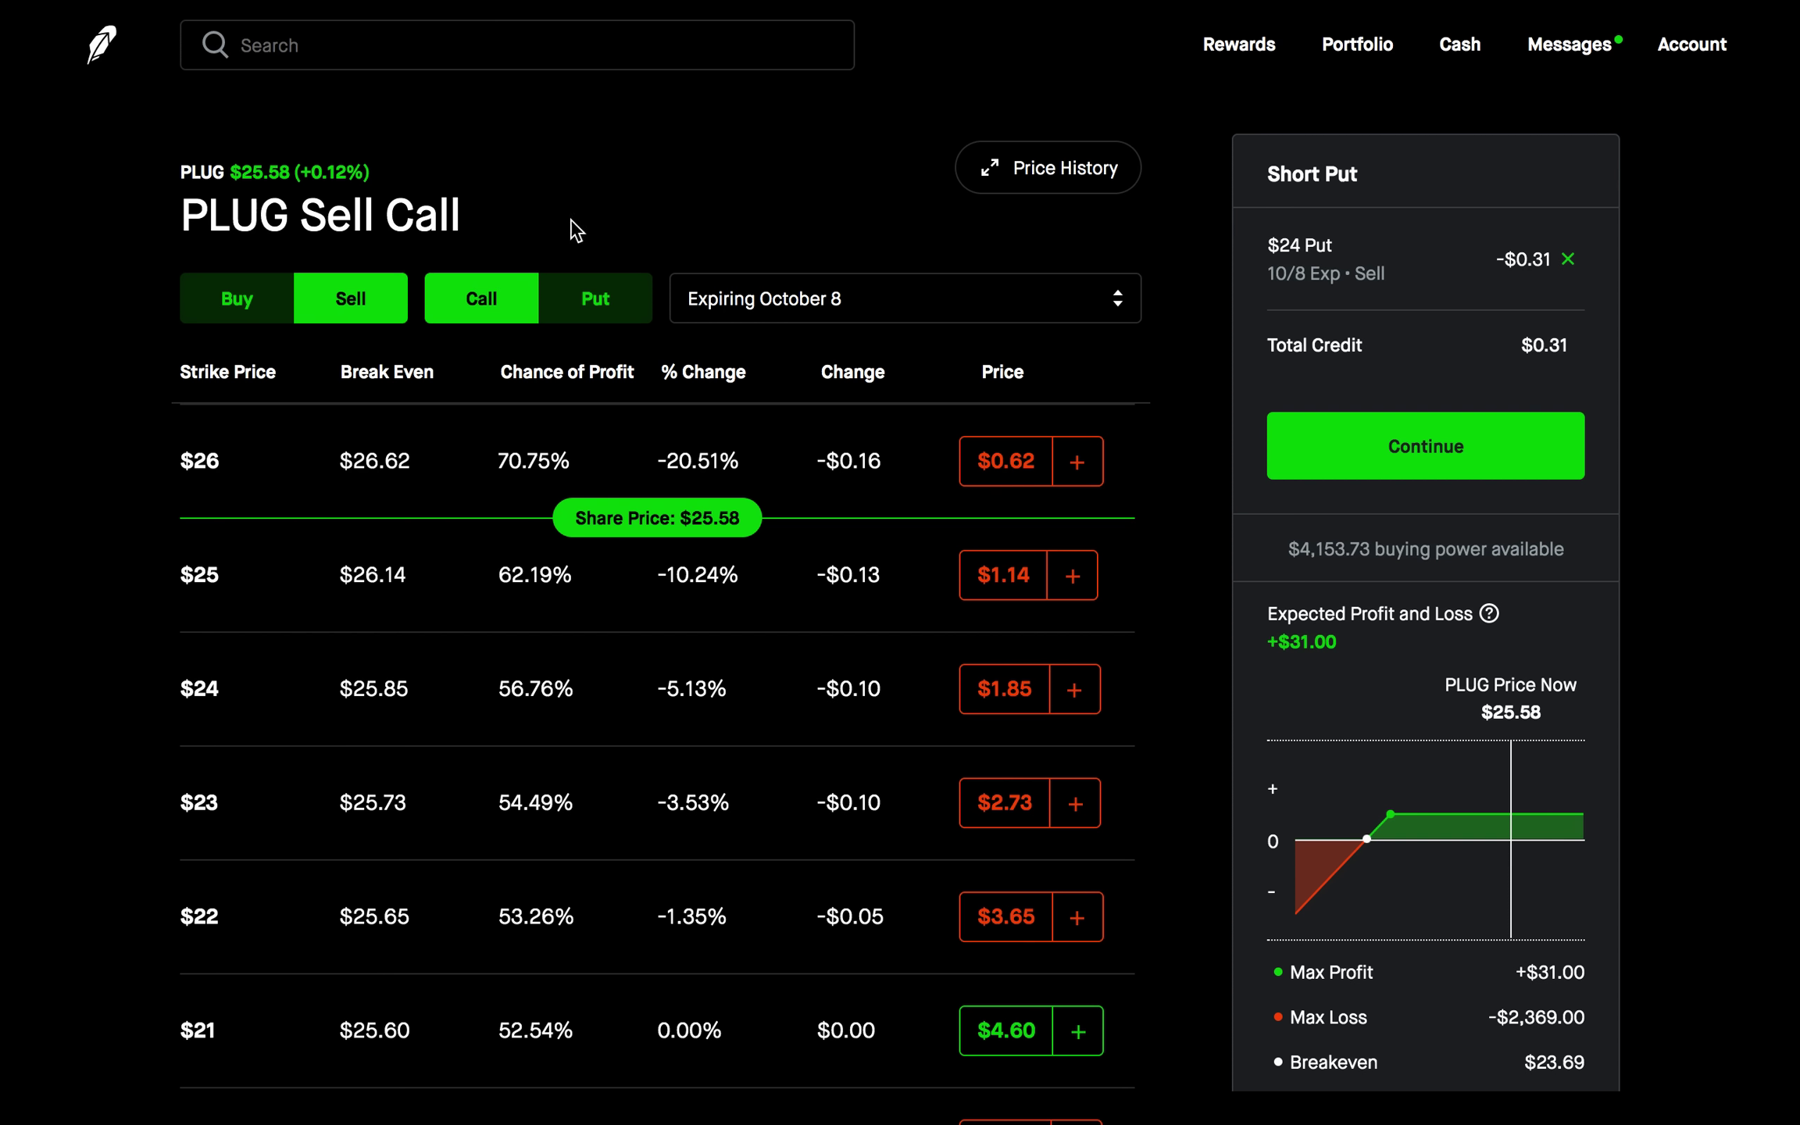
- Add a bought $27 call at $0.31, bringing the order to $0.00 net credit
left_click(223, 305)
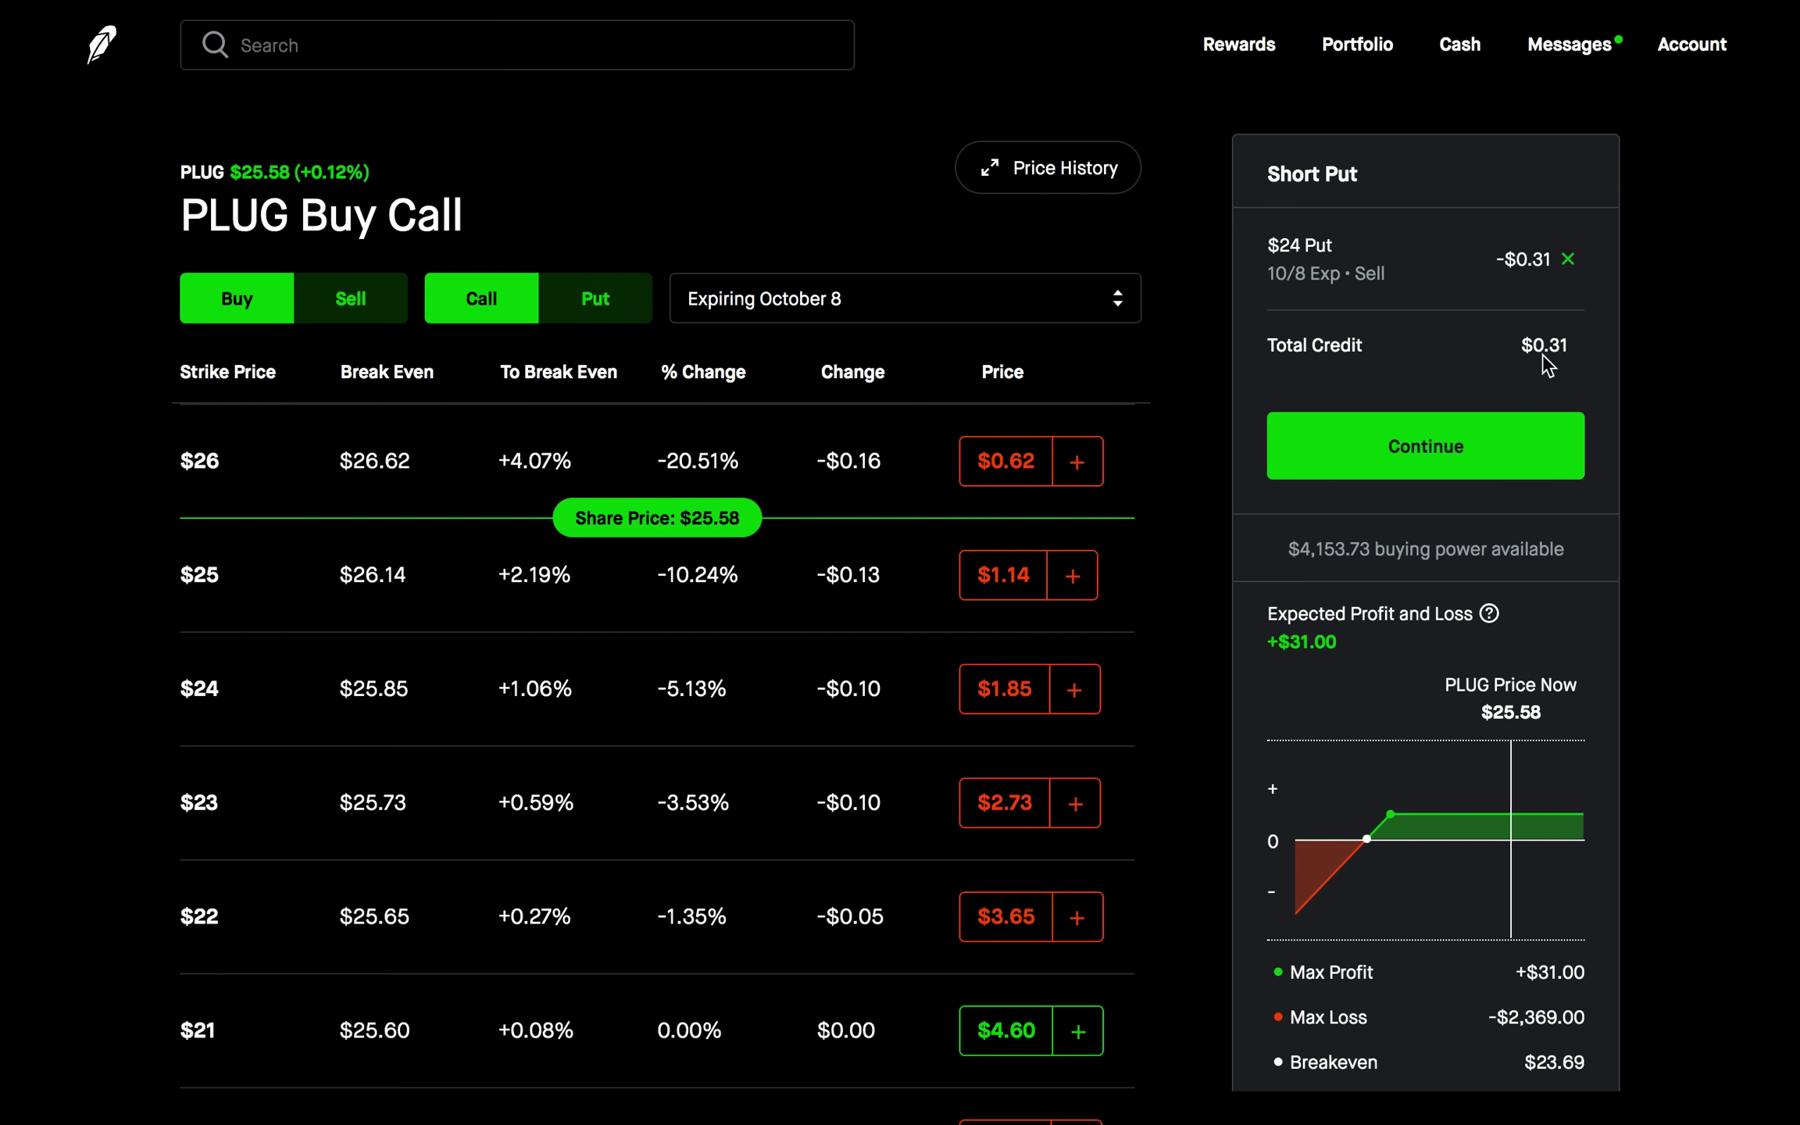
scroll(972, 578, "up", 3)
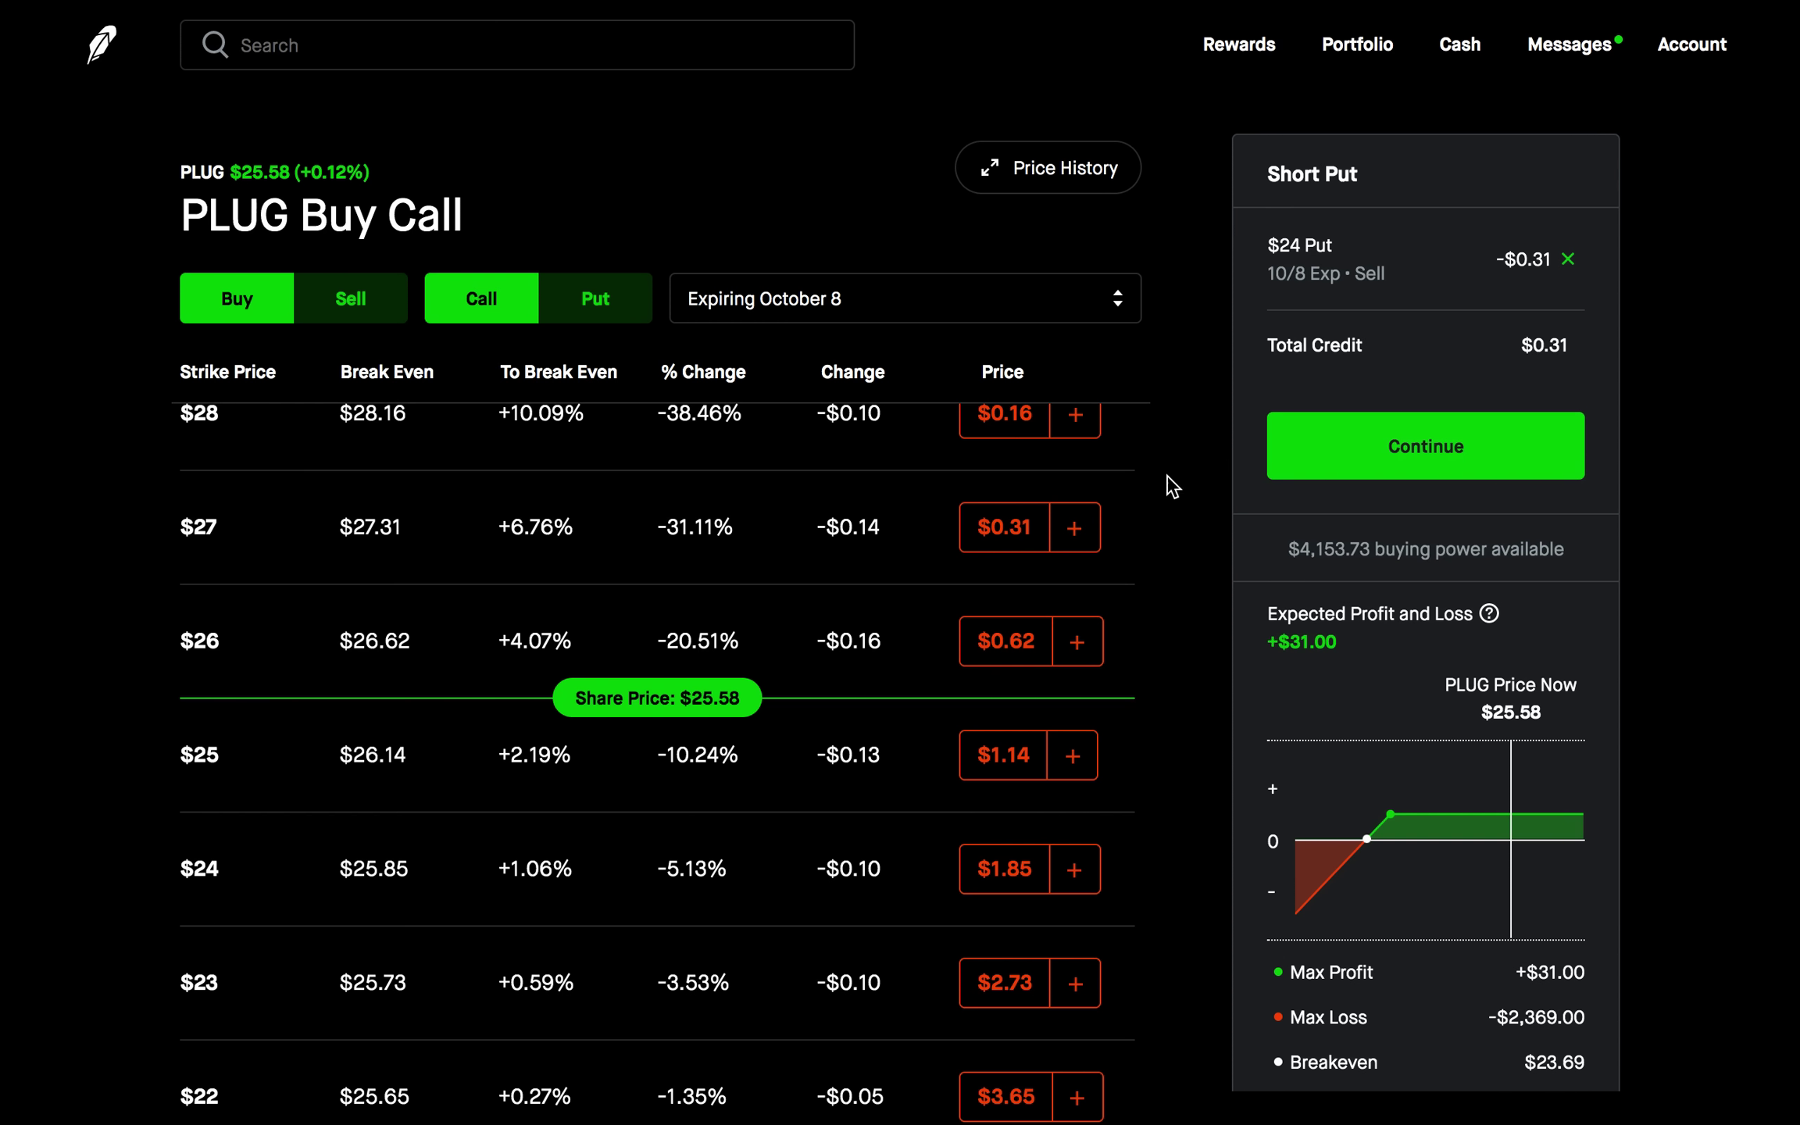
left_click(1075, 528)
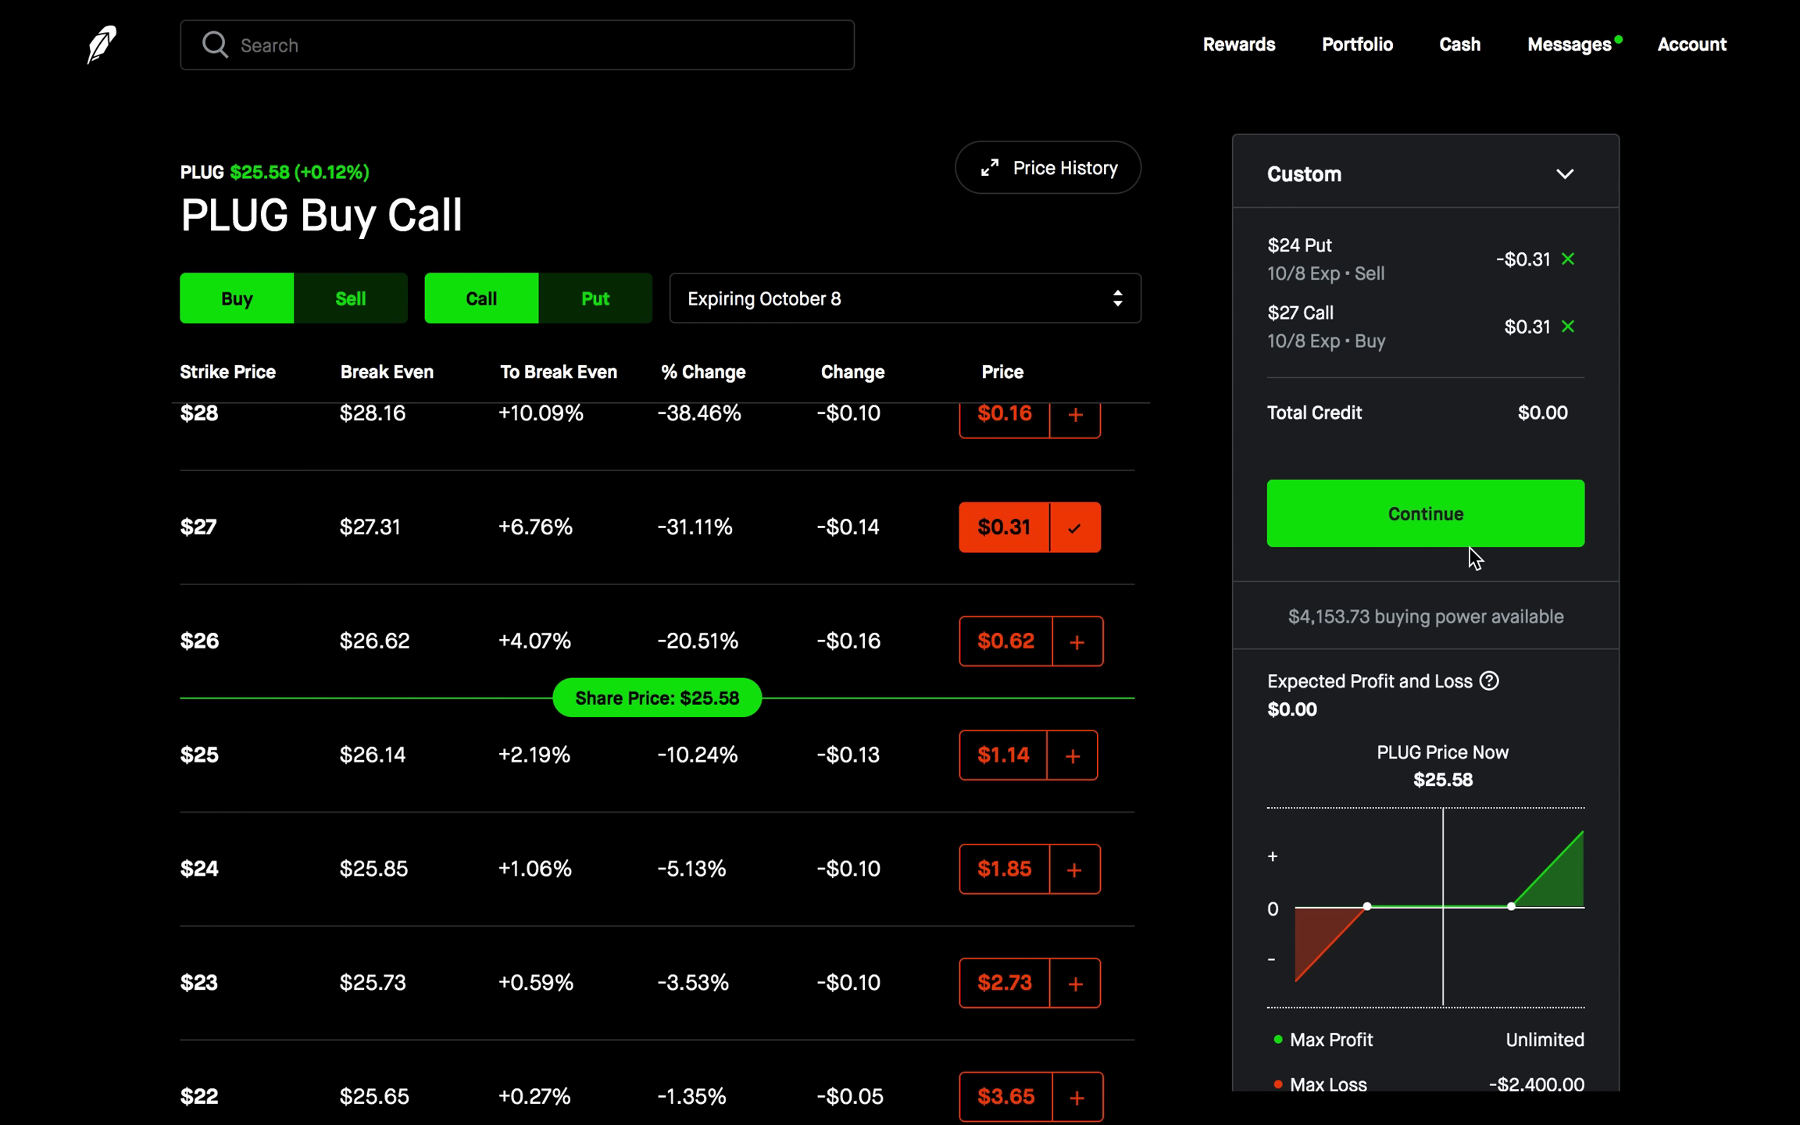
- Scroll the order panel to review the P/L chart and $24.00/$27.00 breakevens
scroll(1468, 556, "down", 2)
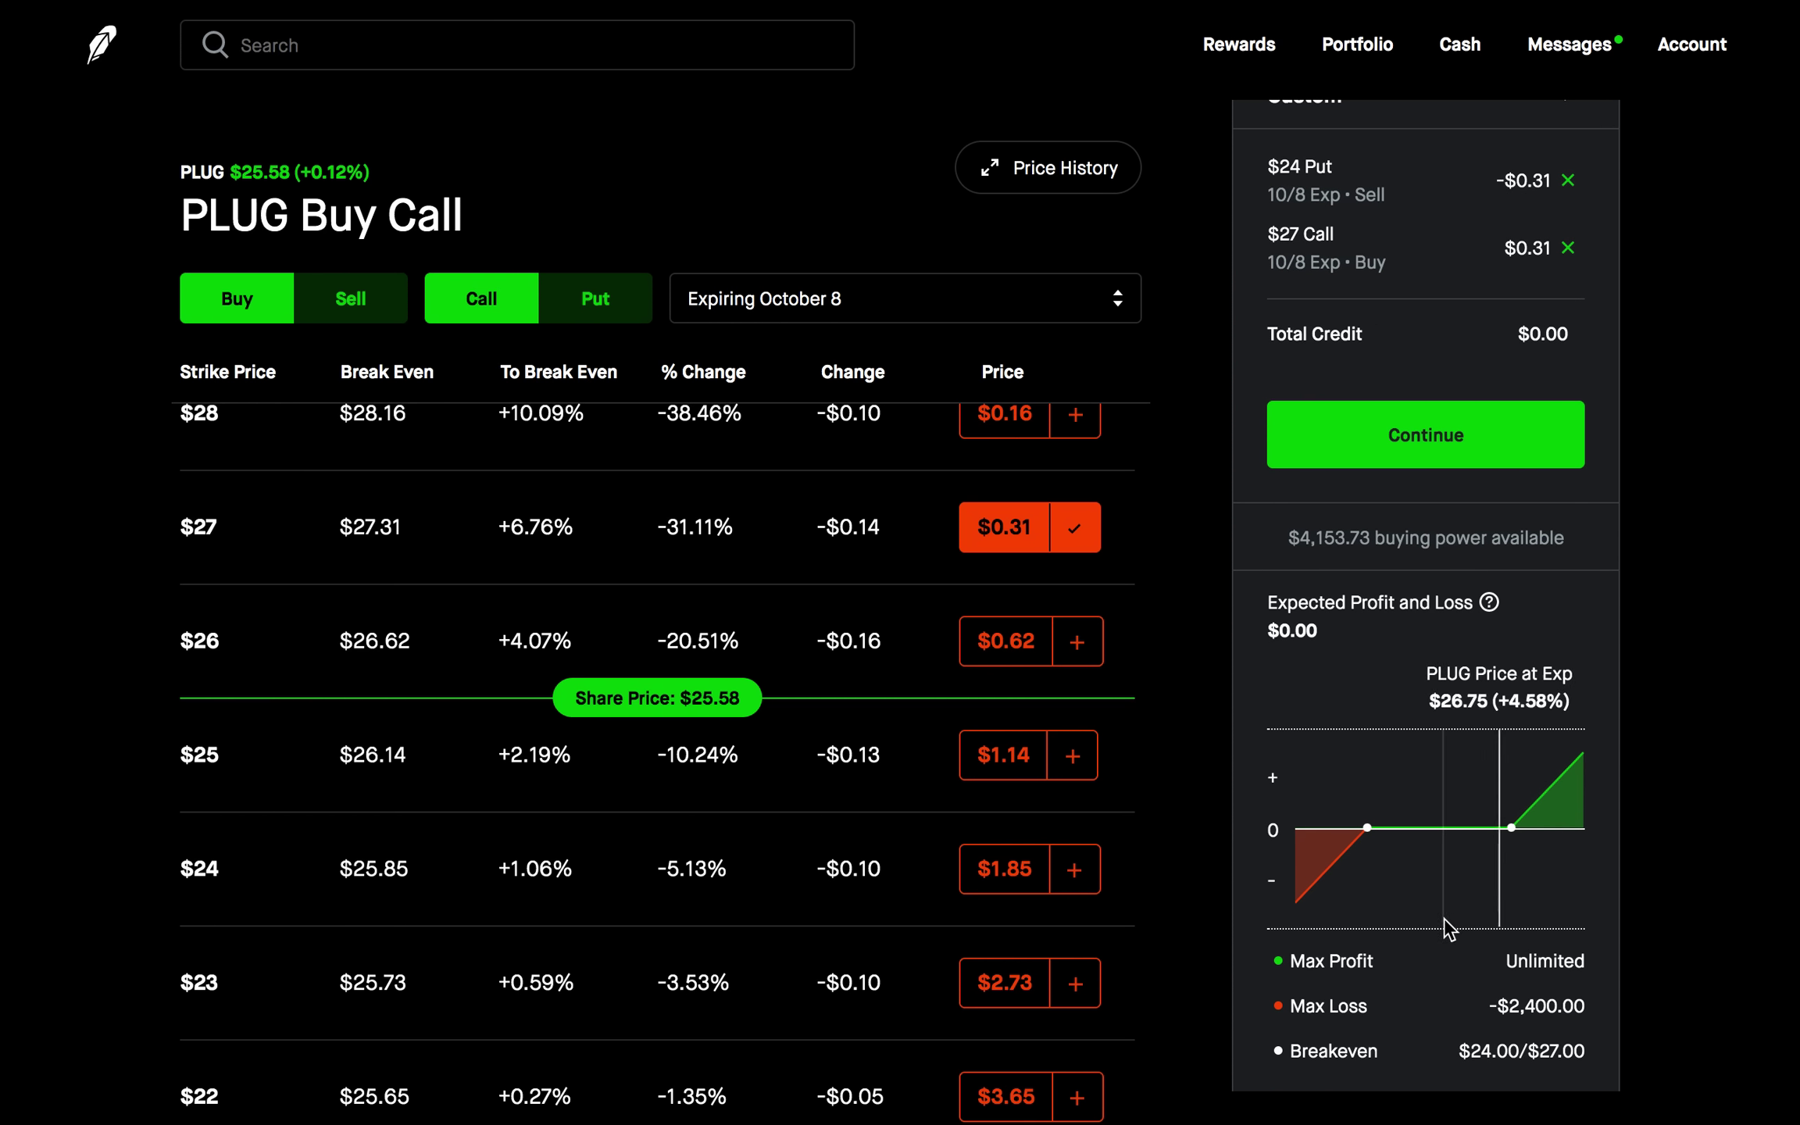
scroll(1565, 969, "down", 1)
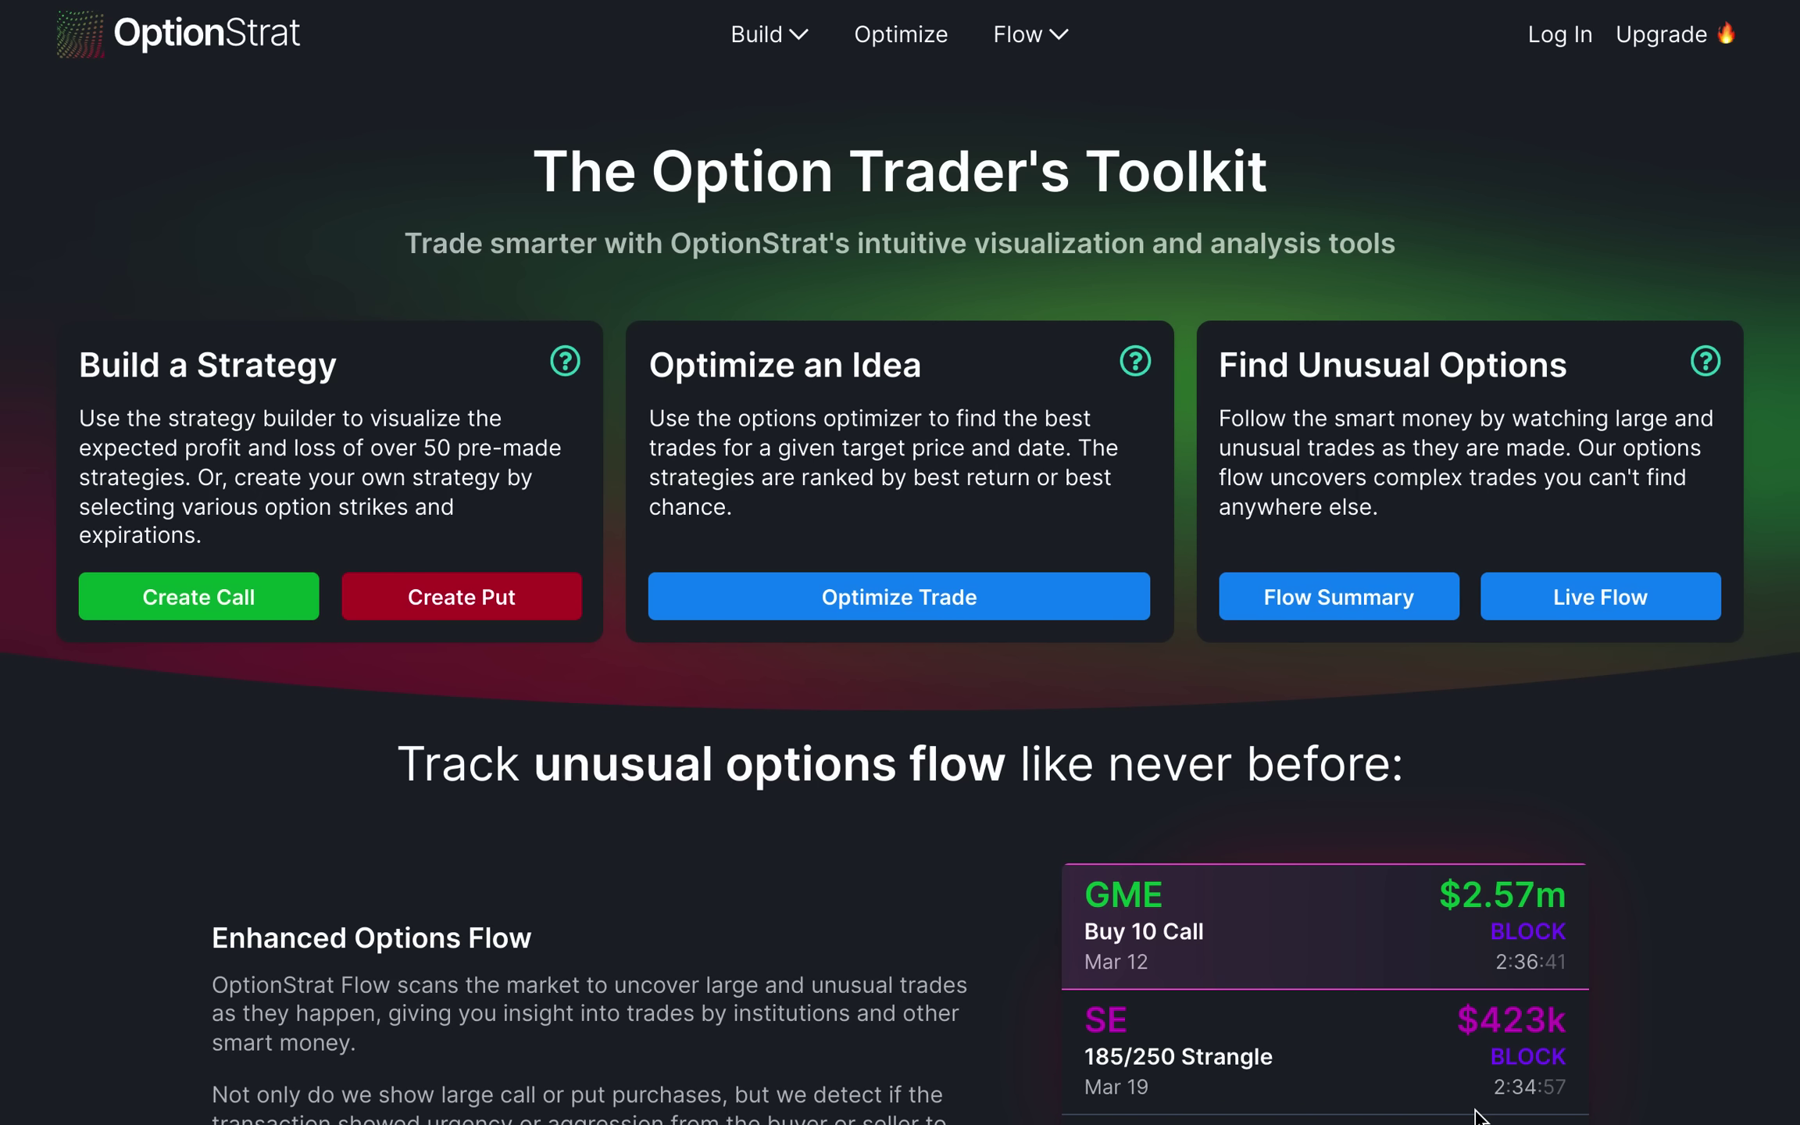
- Start a Short Put strategy from the Novice section of the Build menu
left_click(775, 55)
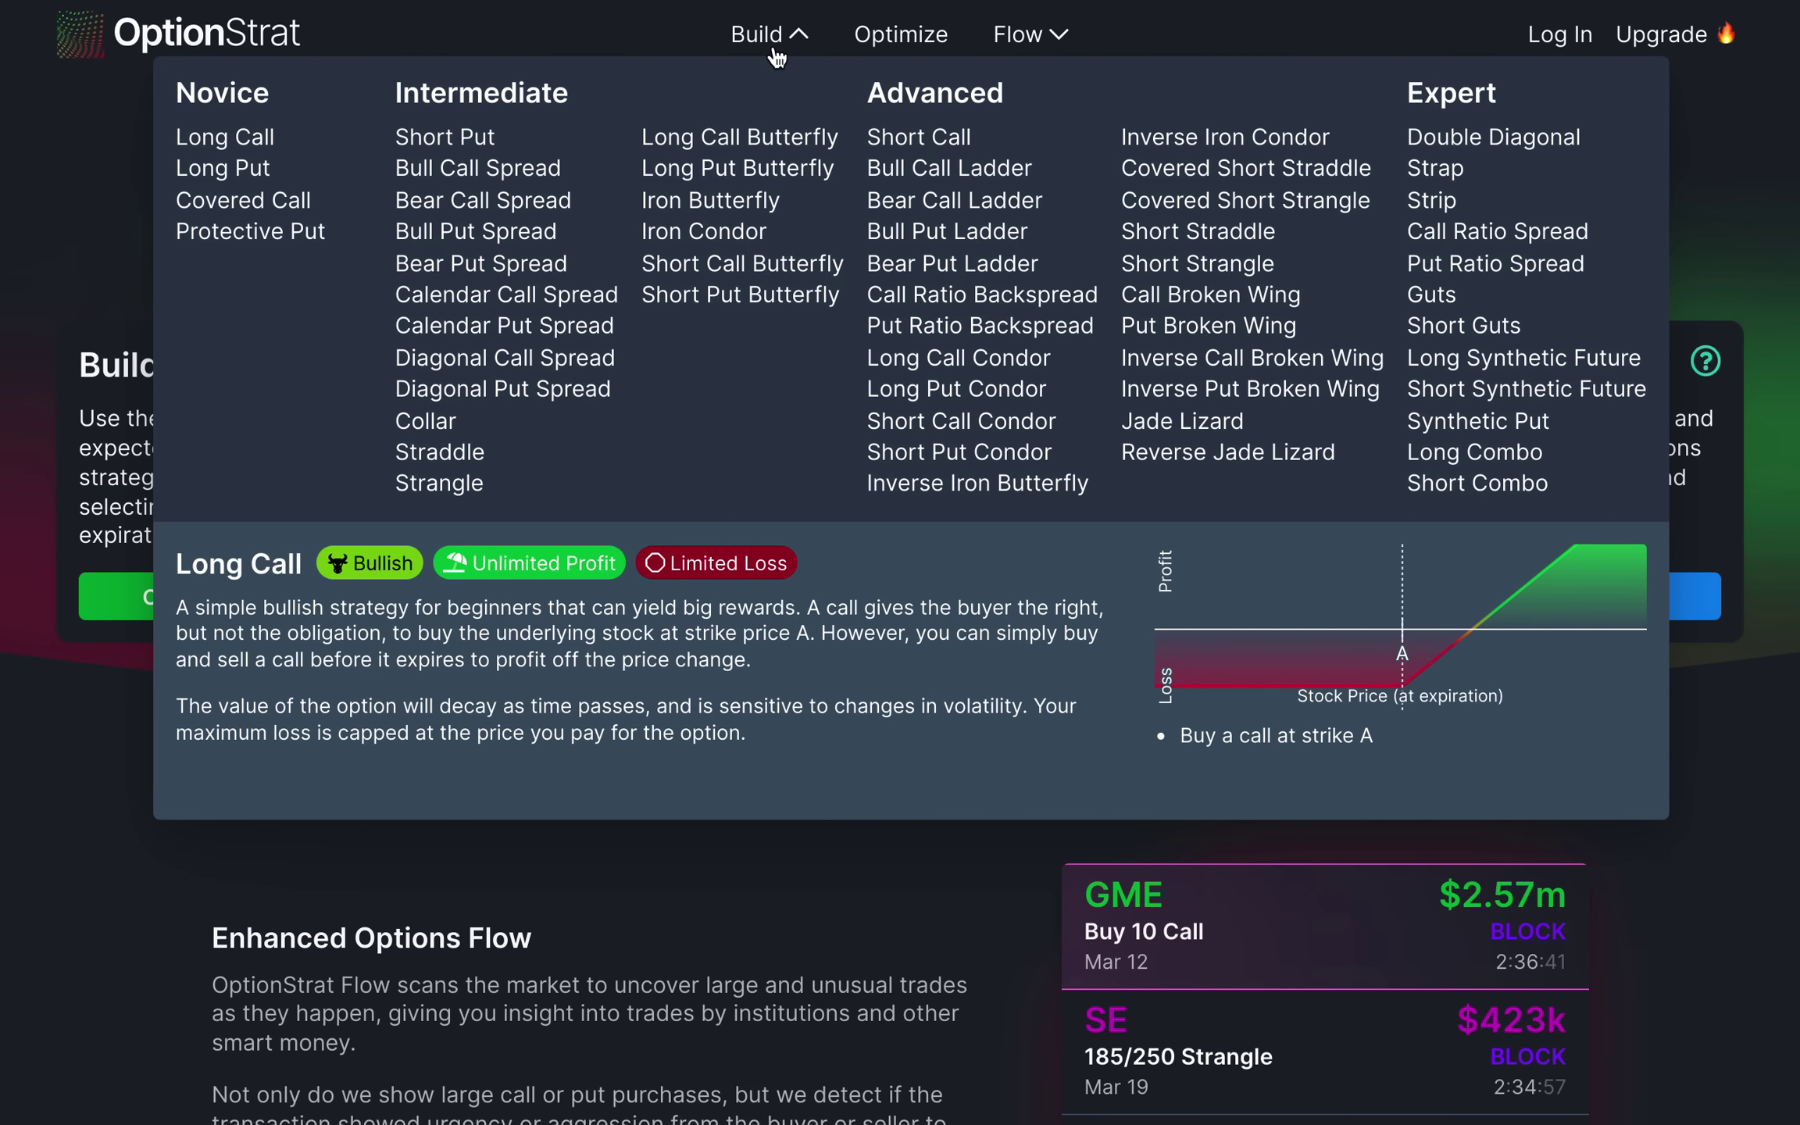
left_click(444, 141)
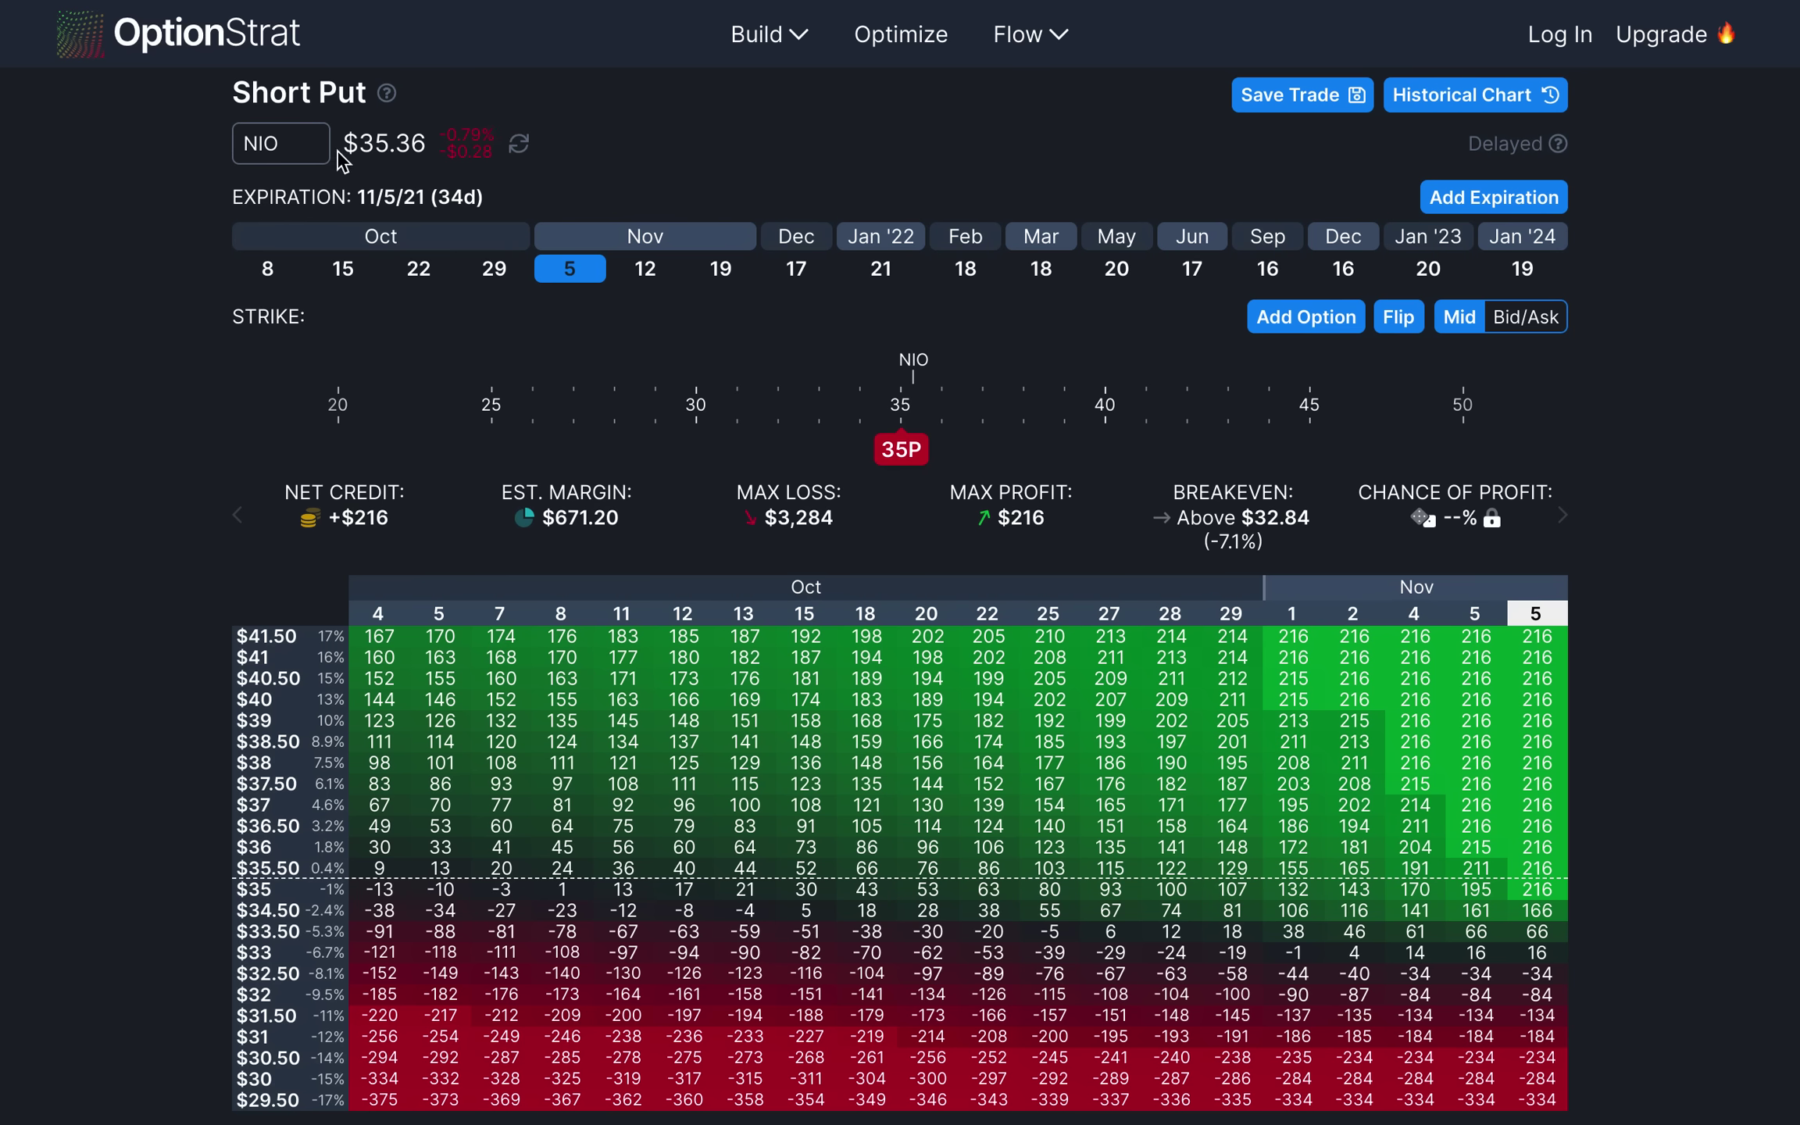
- Model the short put on PLUG at the 24P strike, expiring Oct 8
left_click(269, 144)
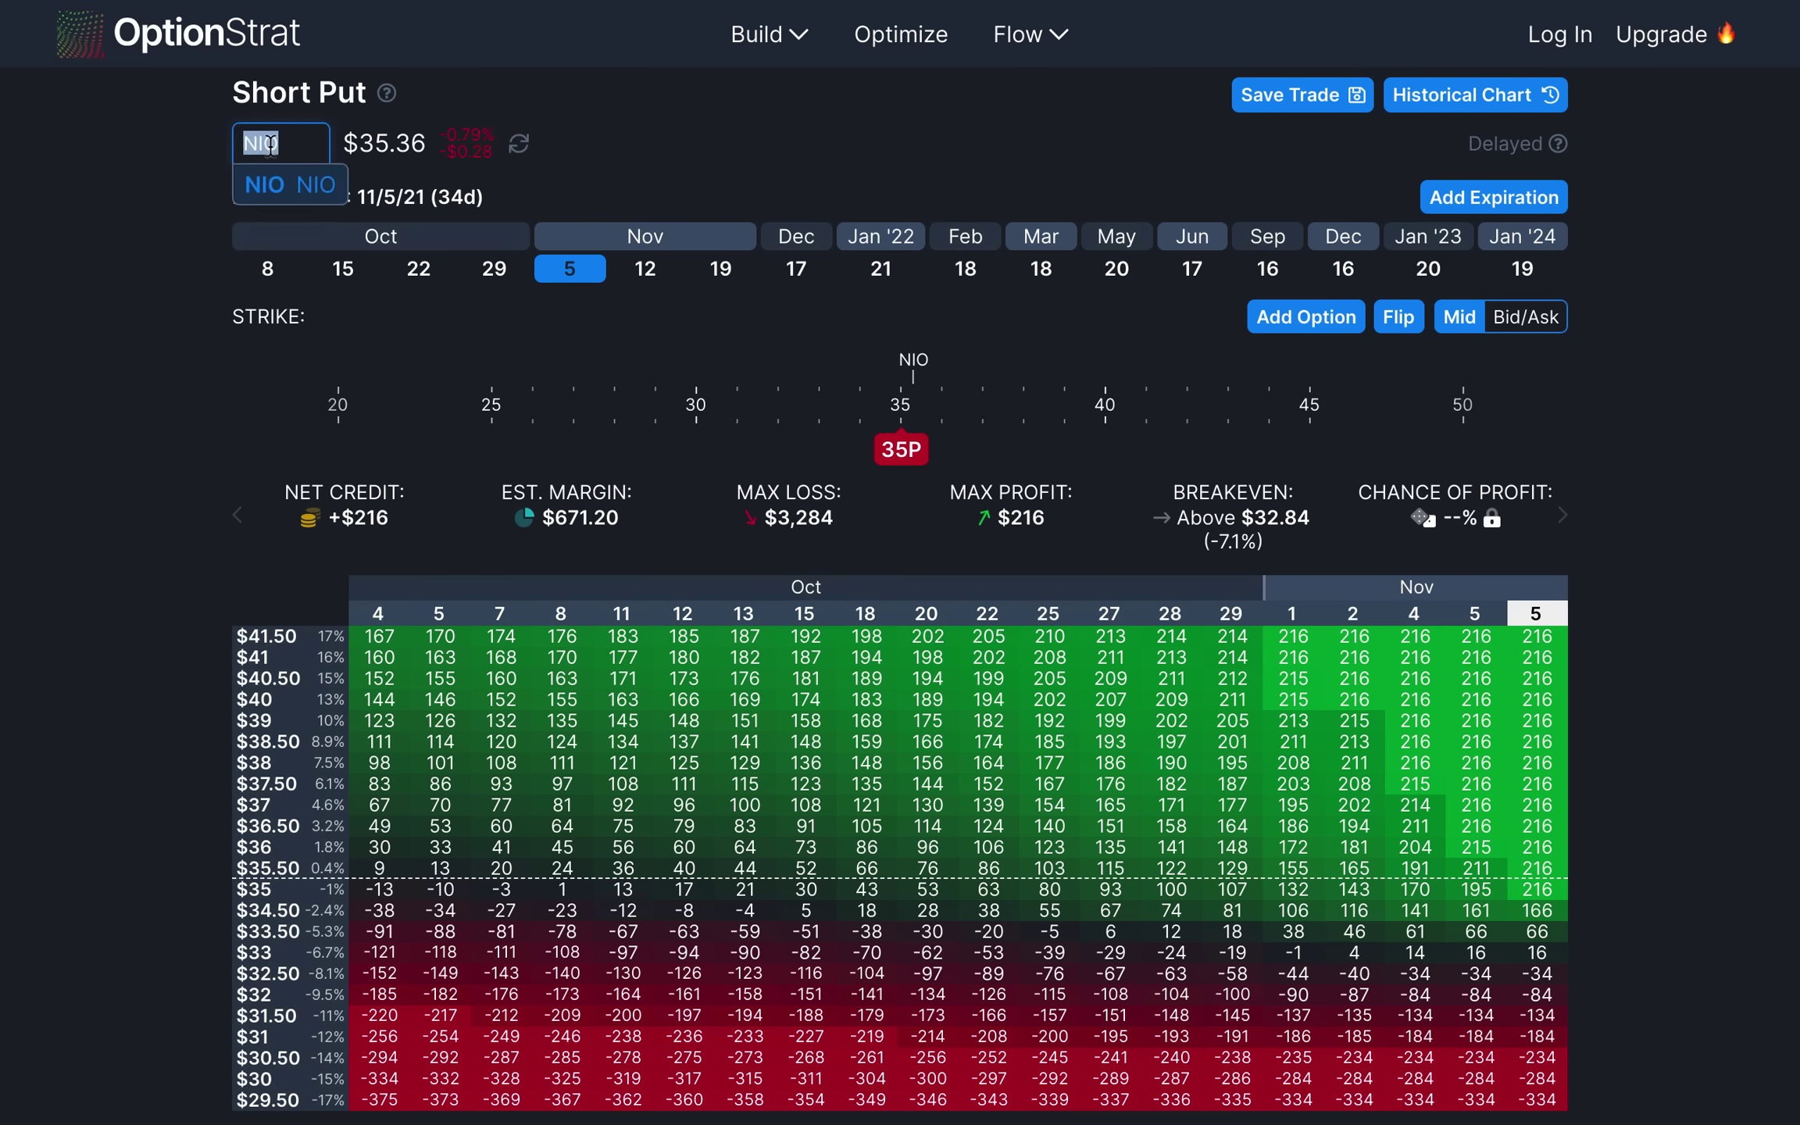
type("plug")
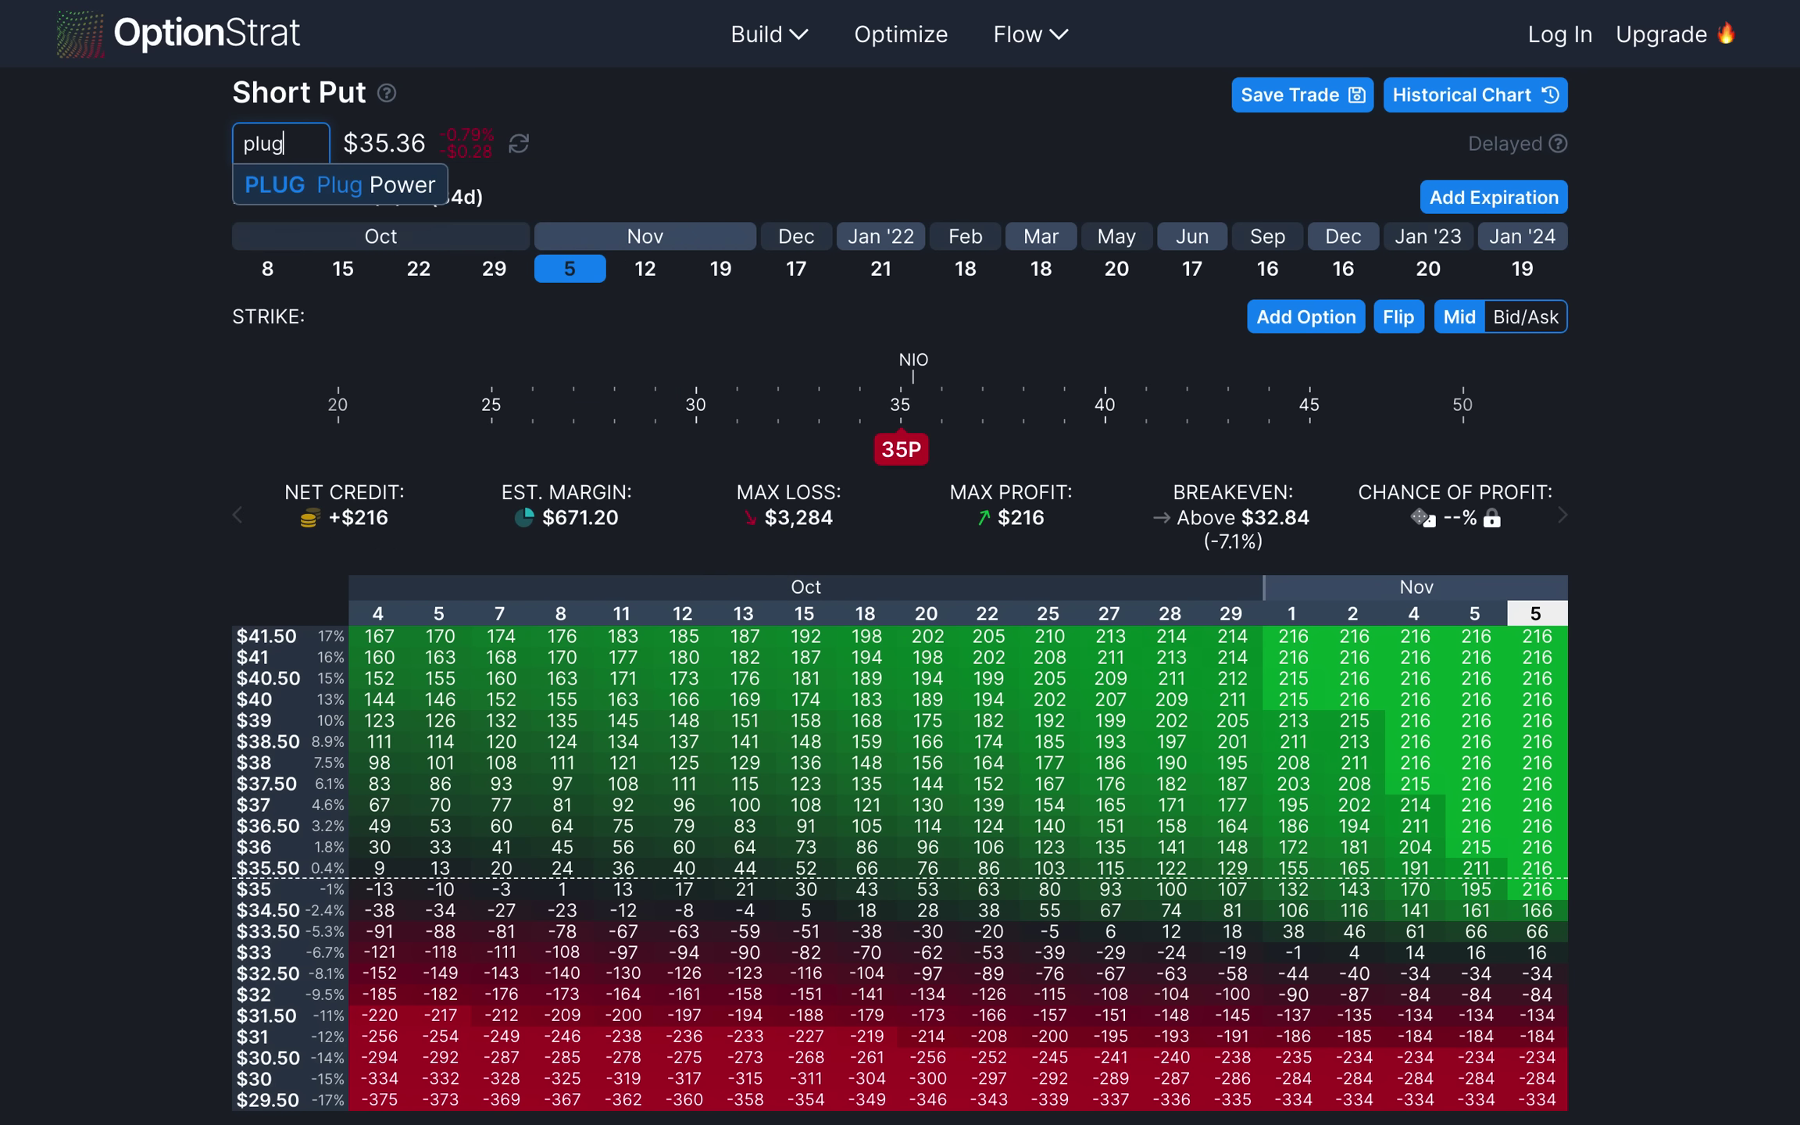
left_click(304, 184)
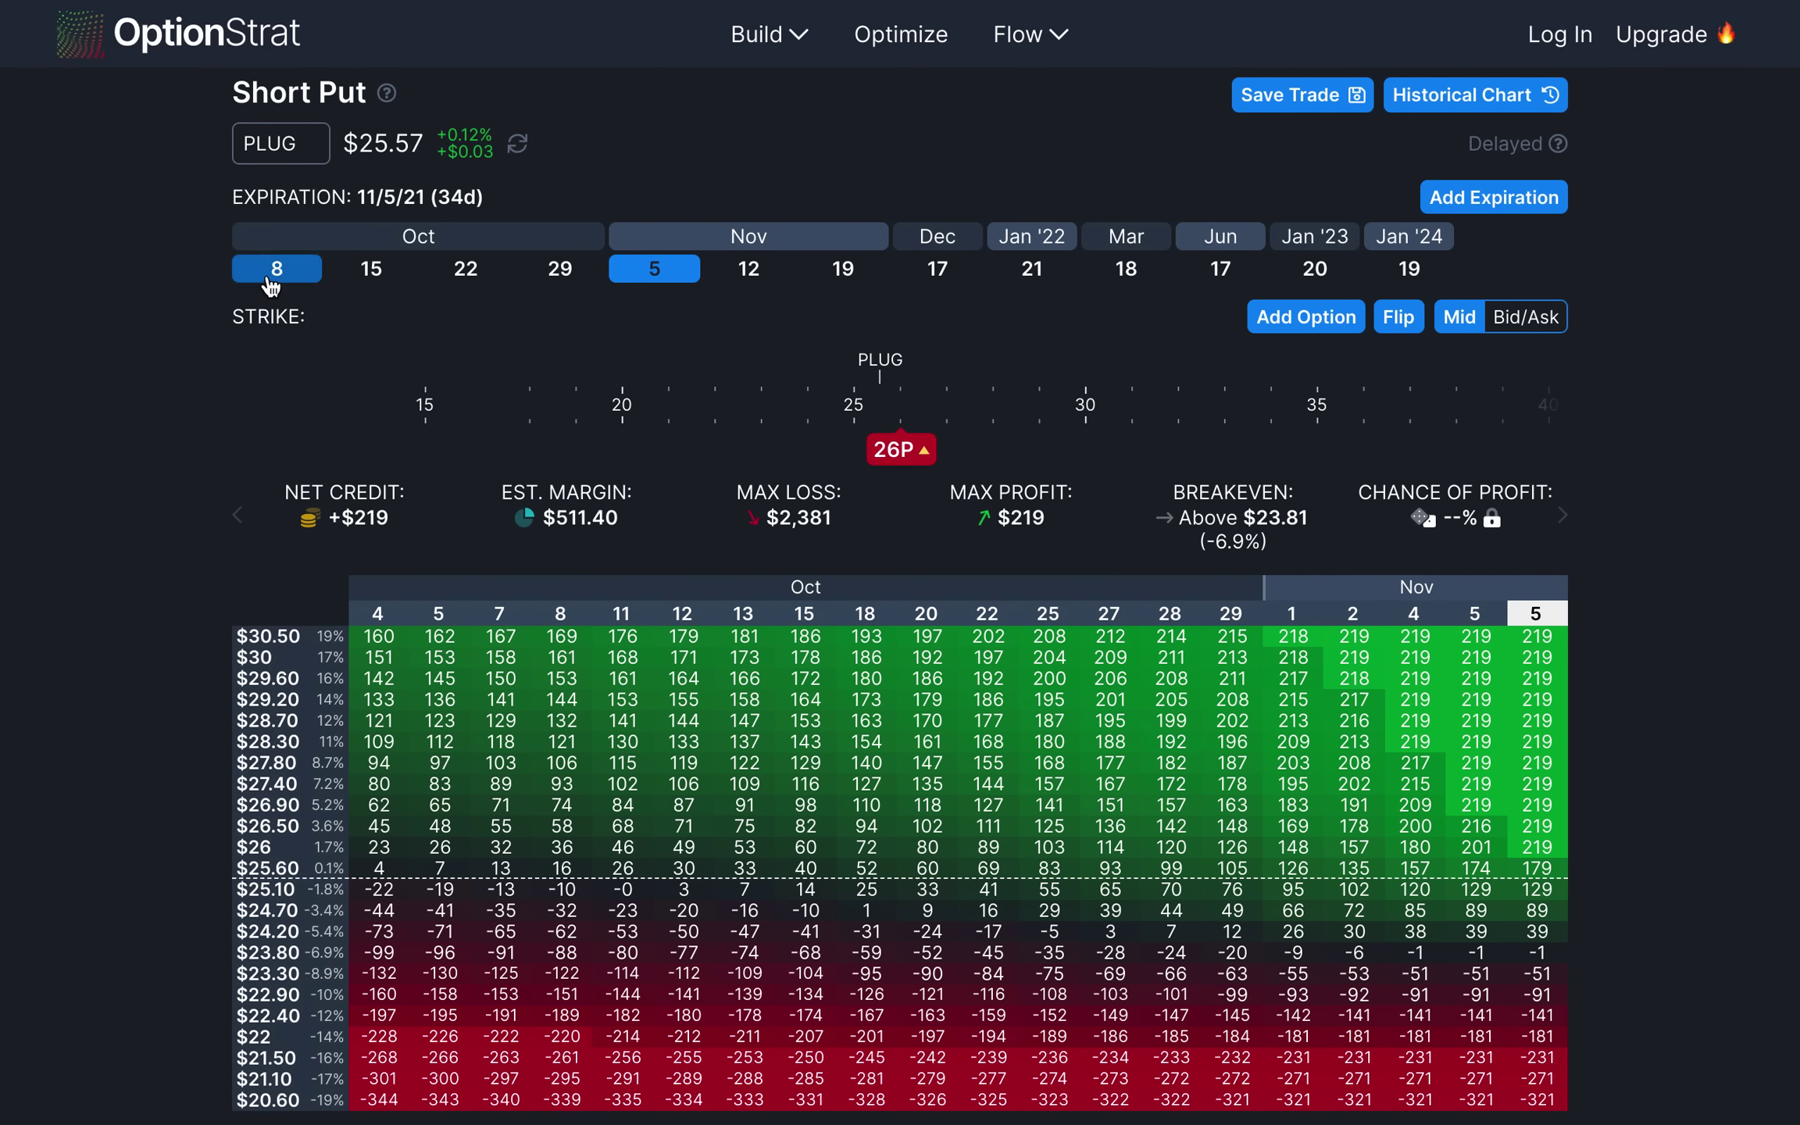
left_click(269, 277)
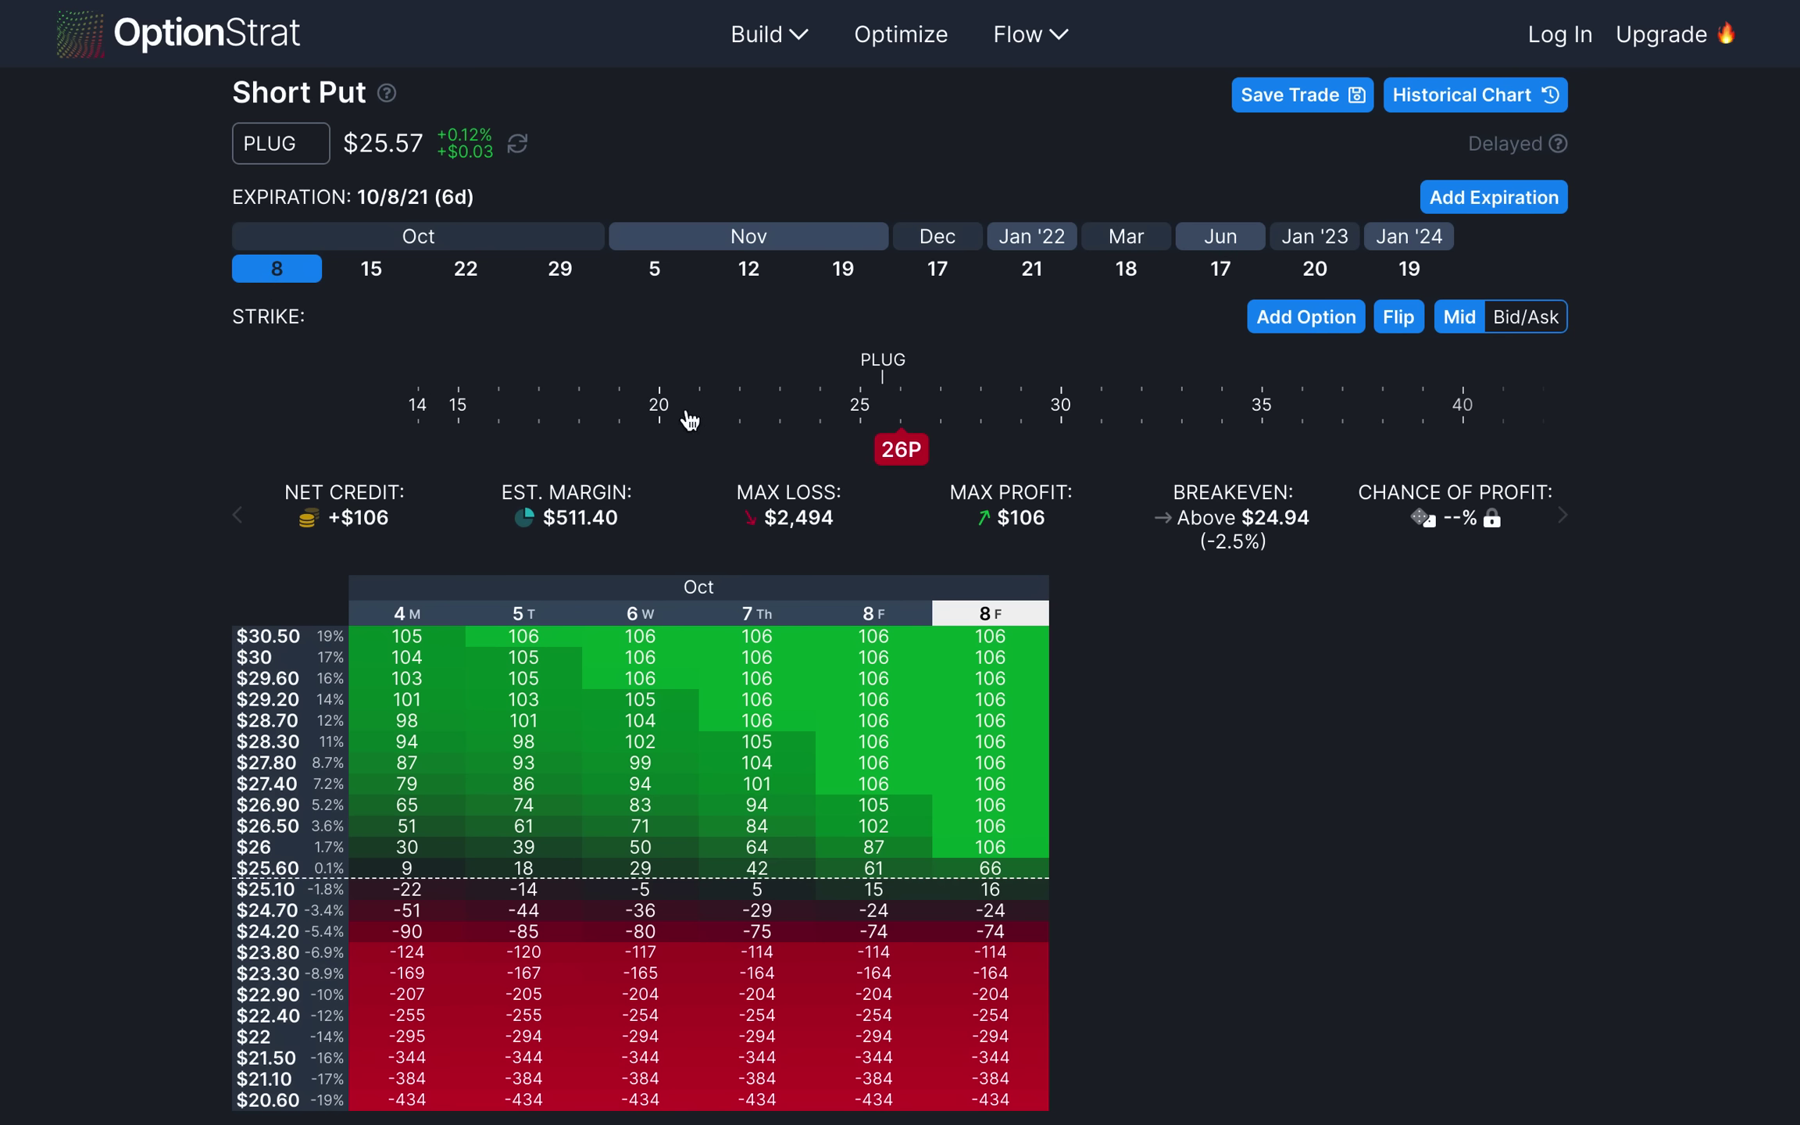
left_click_drag(879, 466, 836, 463)
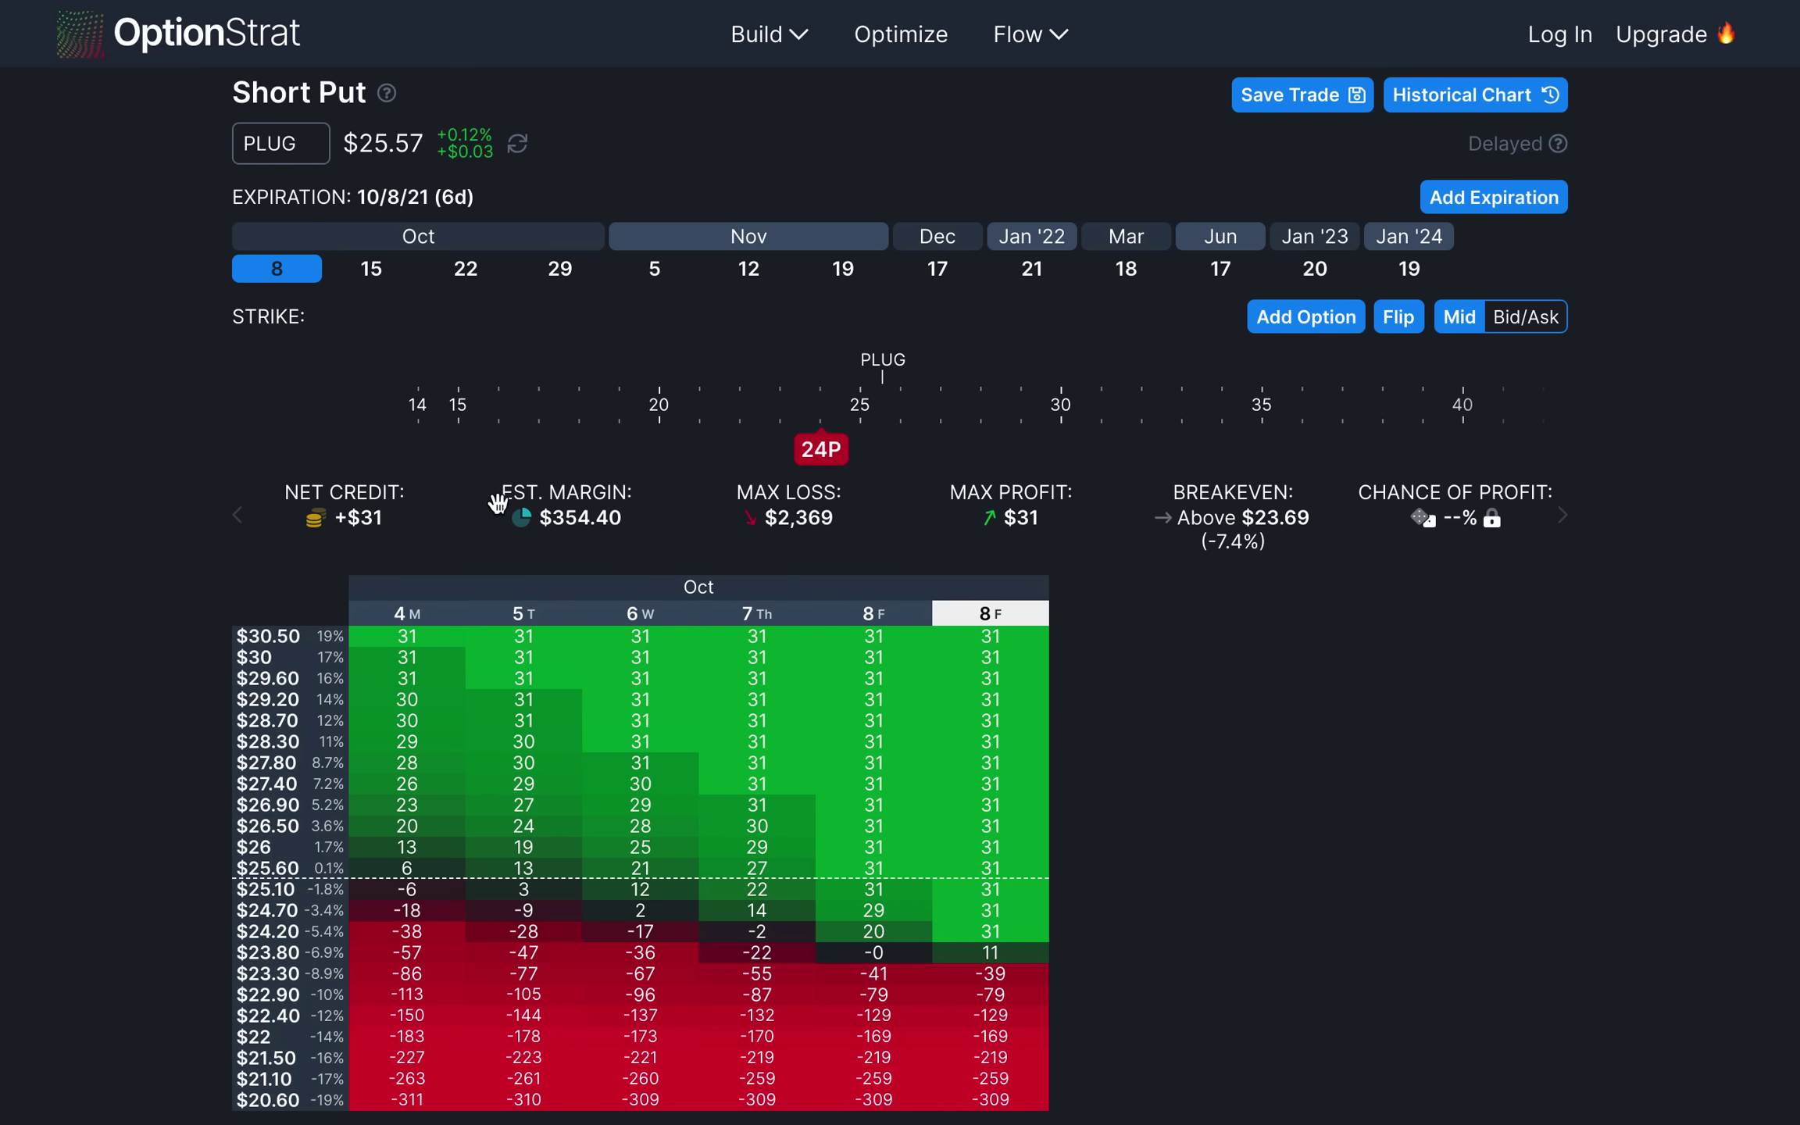
- Add a bought 27C leg, making a $0 net debit Long Combo
left_click(1303, 327)
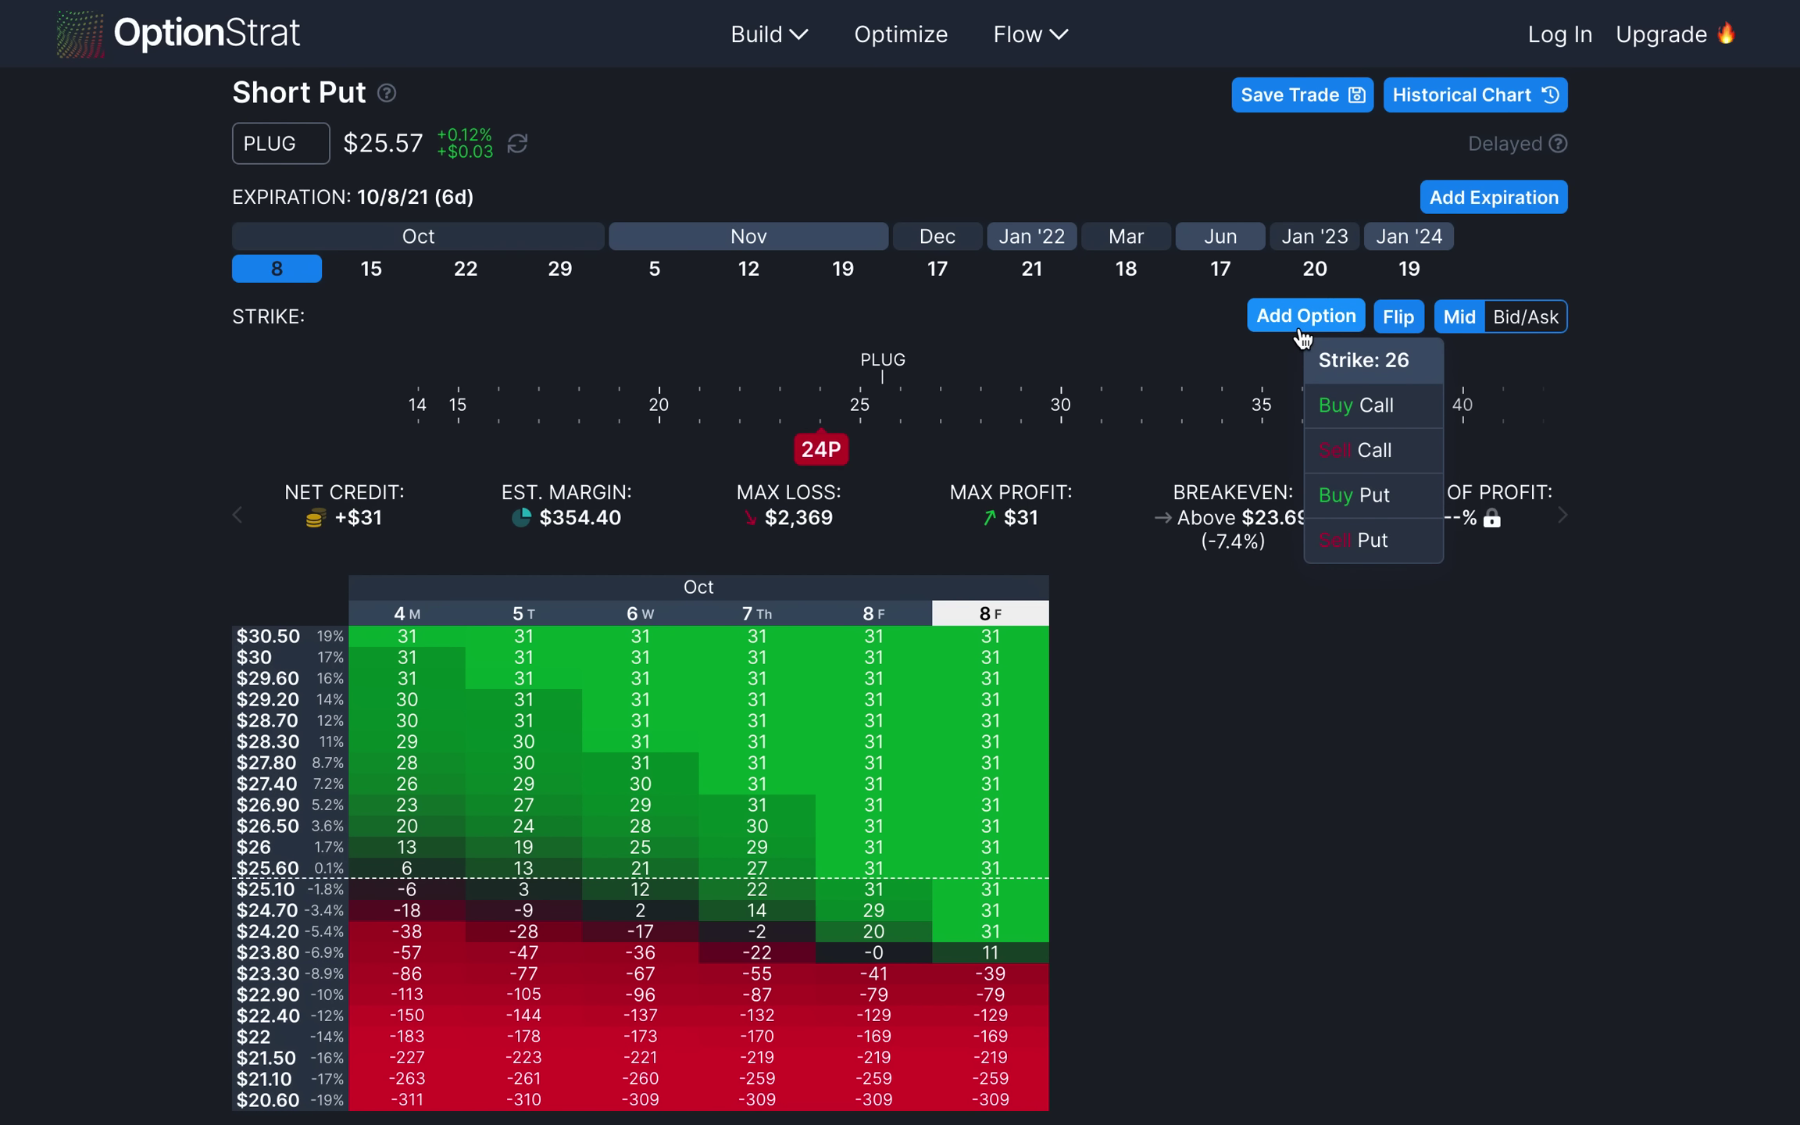
left_click(1330, 404)
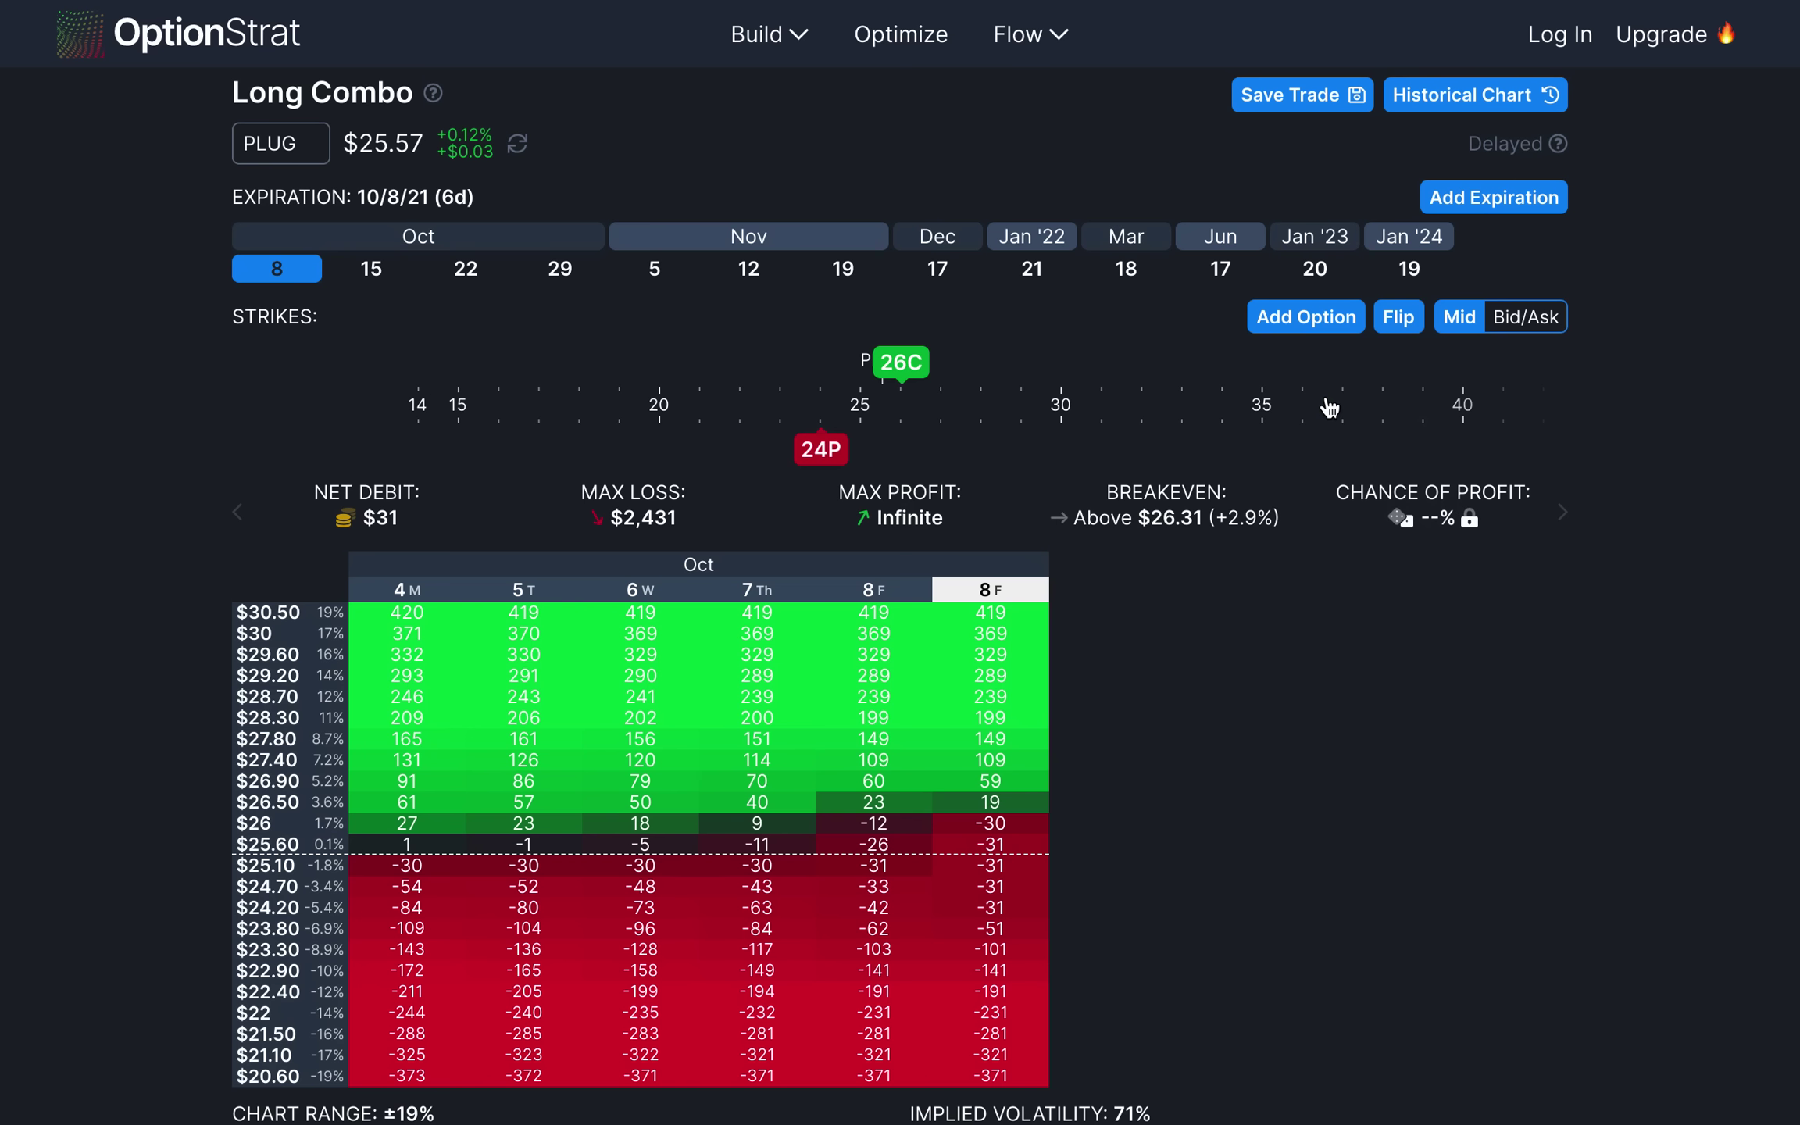
left_click_drag(903, 365, 932, 375)
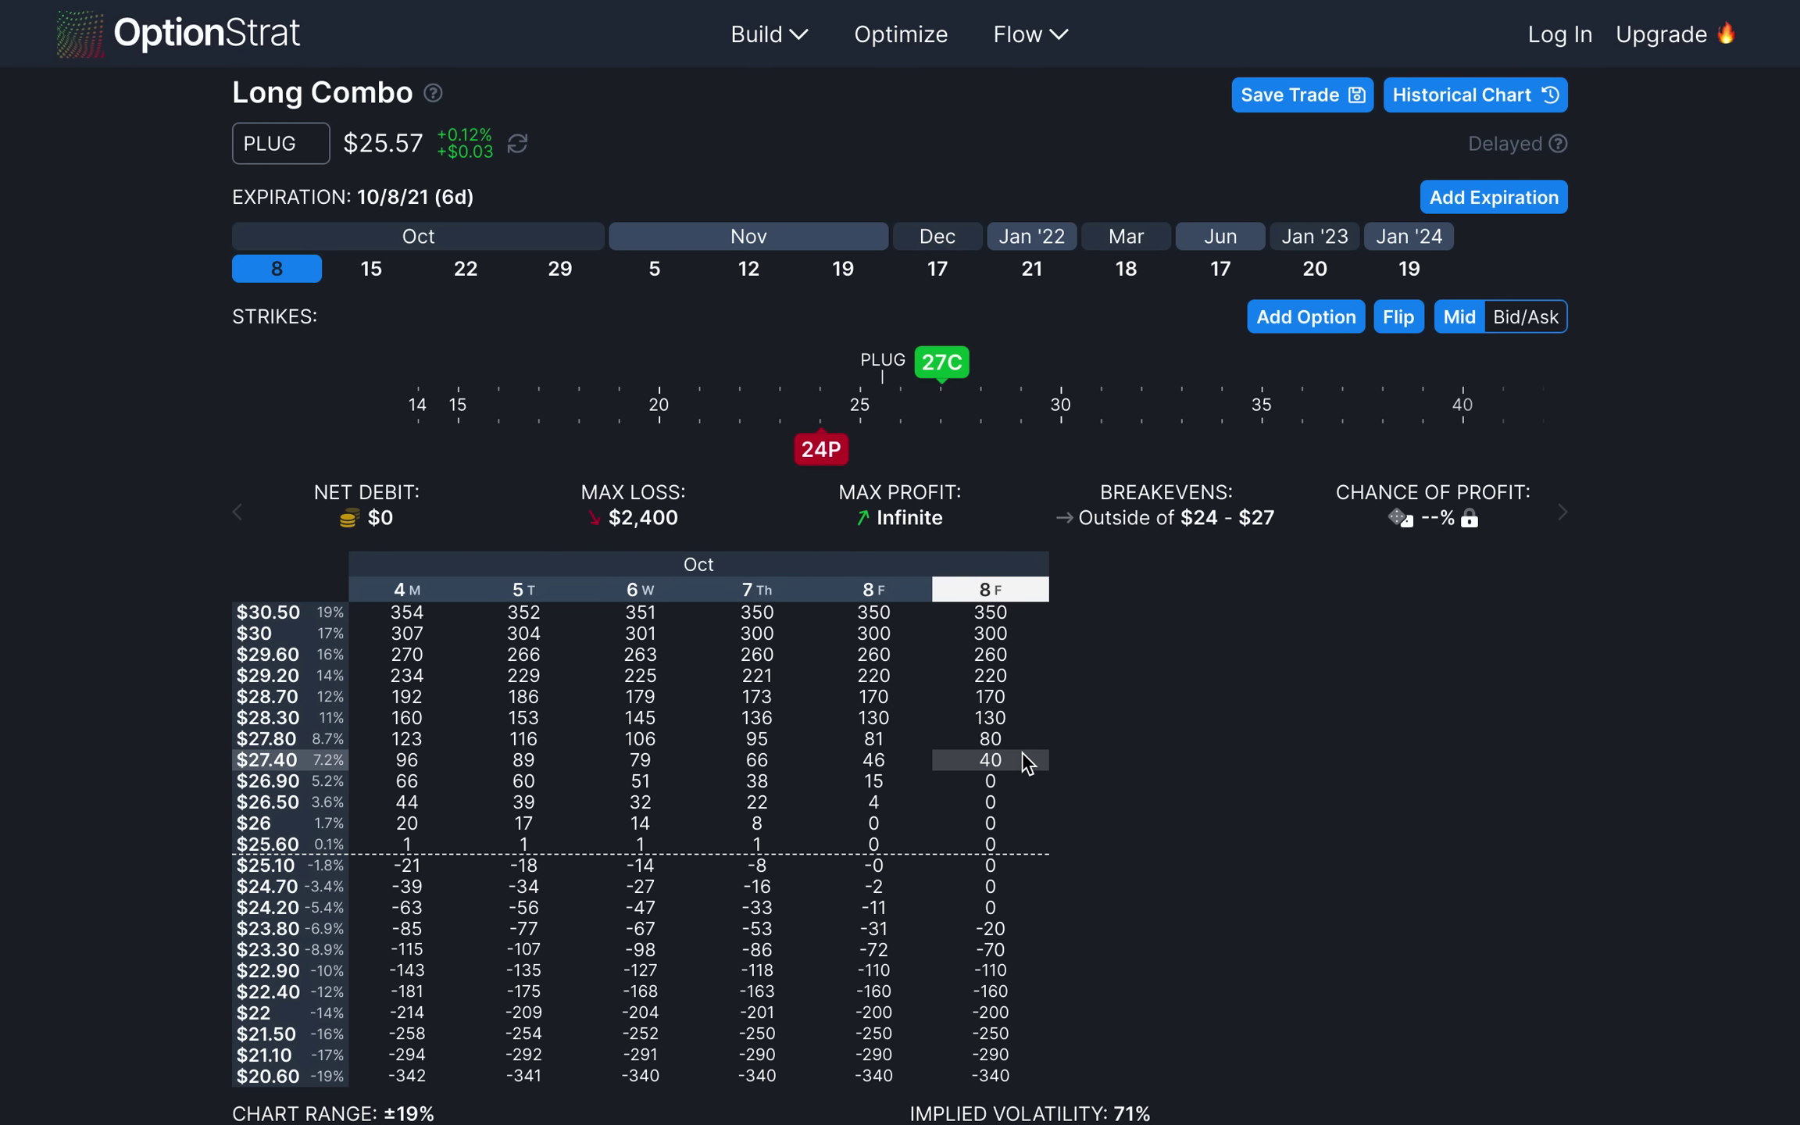
- Widen the P/L table's Chart Range from ±19% to ±25%, spanning $32 down to $19
scroll(1023, 753, "down", 1)
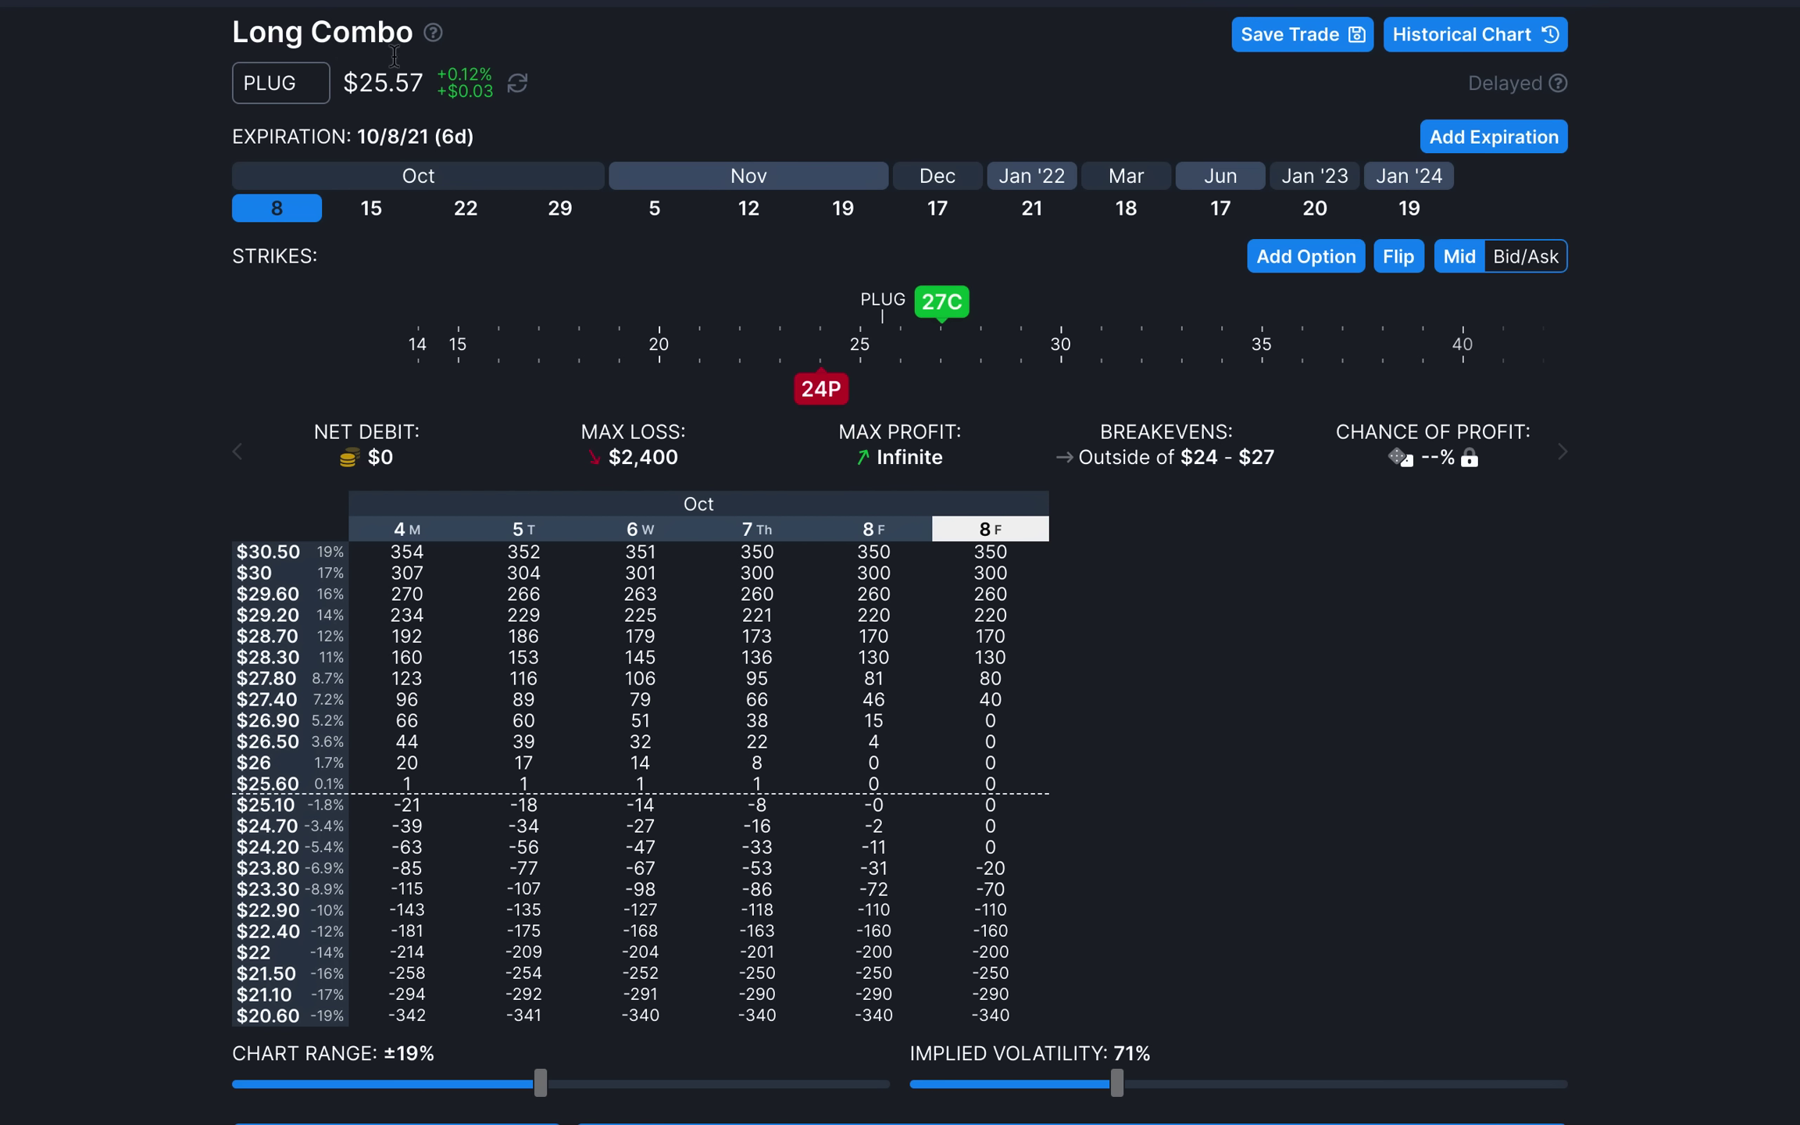
scroll(1154, 572, "down", 3)
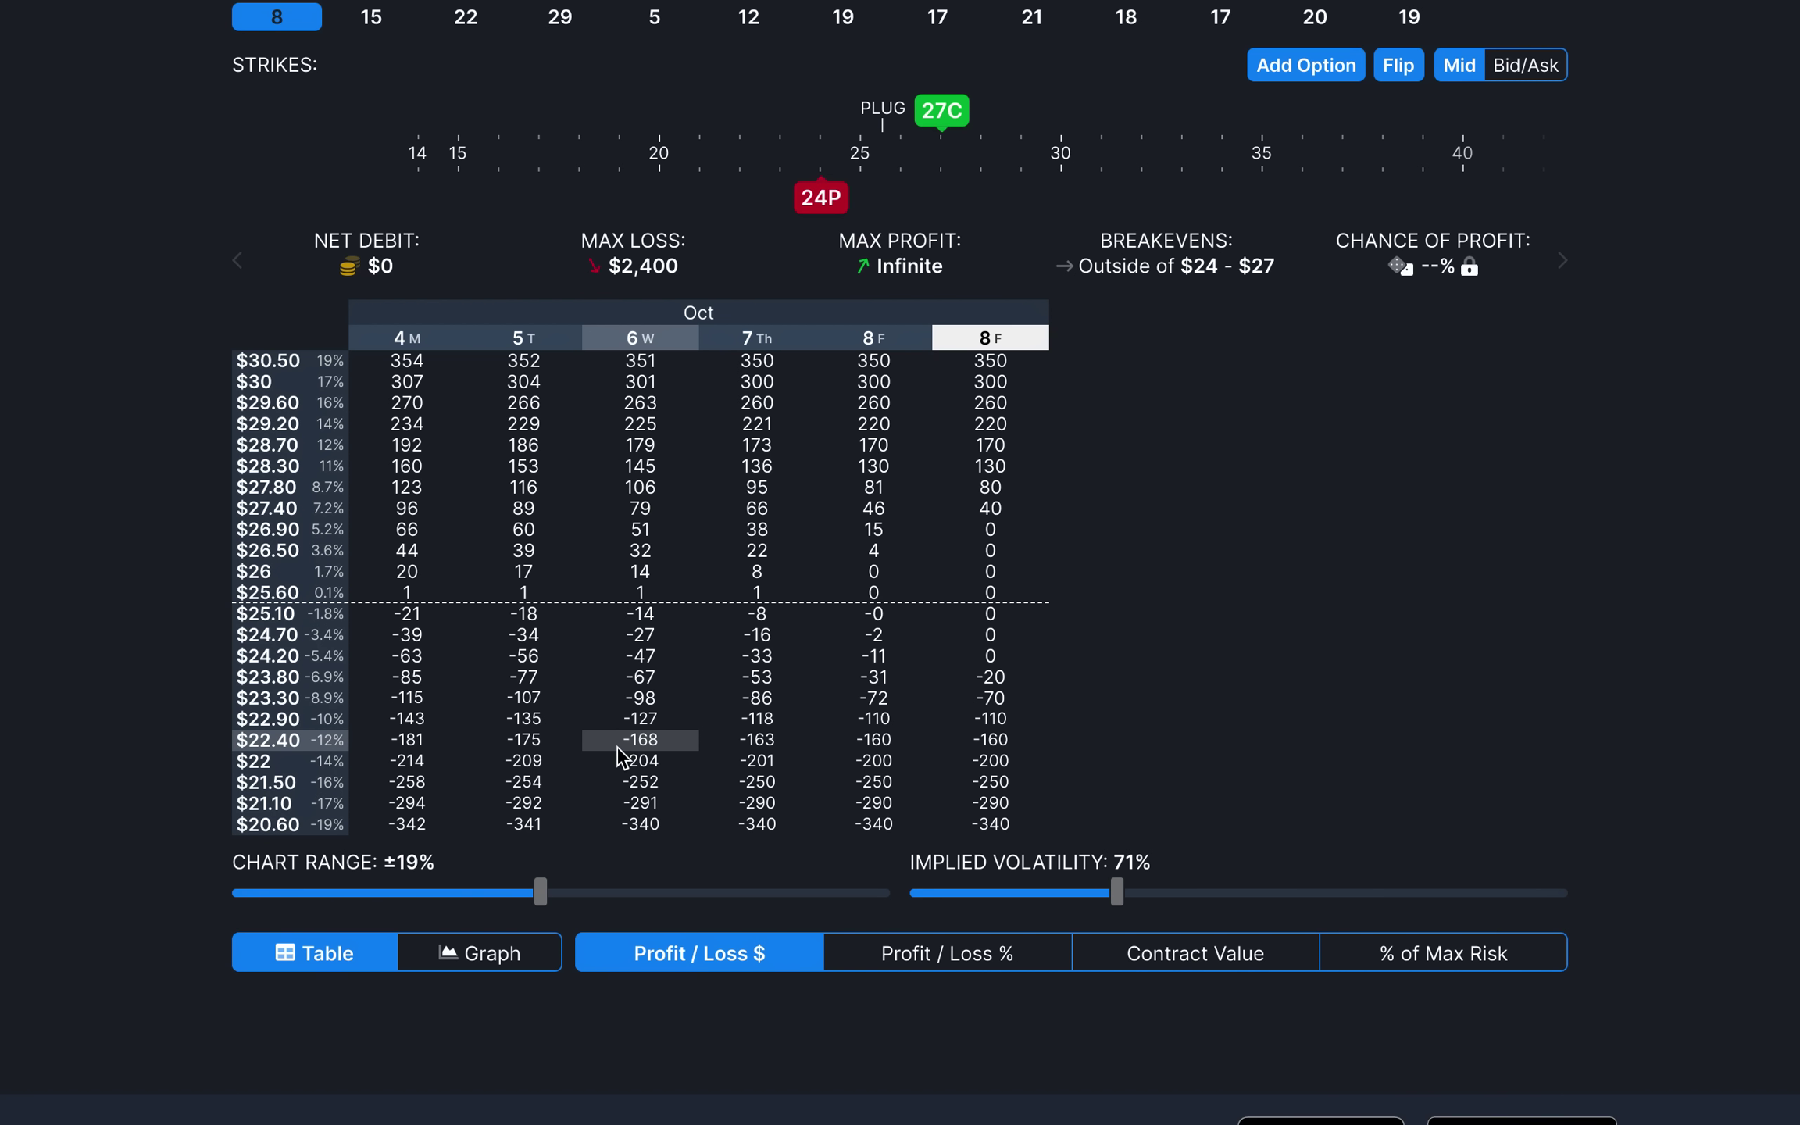
left_click_drag(540, 893, 701, 897)
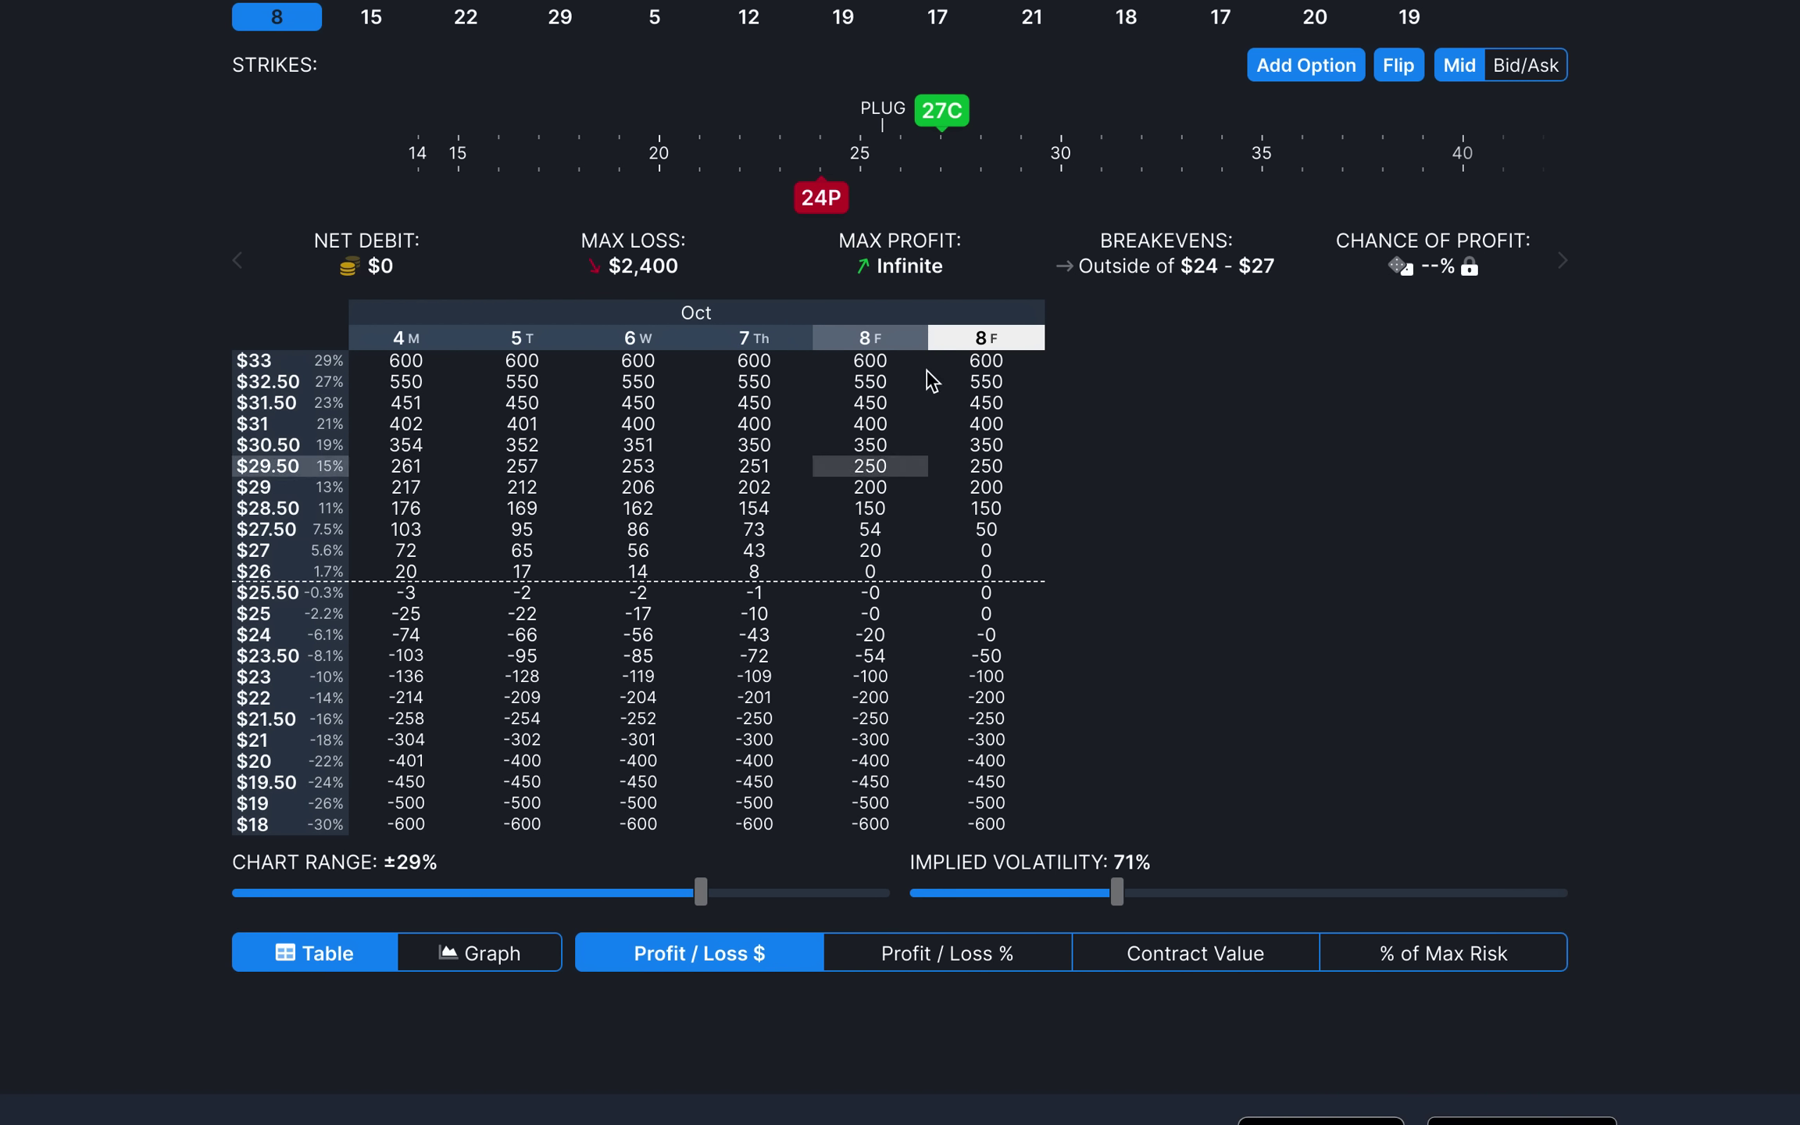
- View the sold 24 put's details on the chart, then close the popup
scroll(1261, 568, "up", 2)
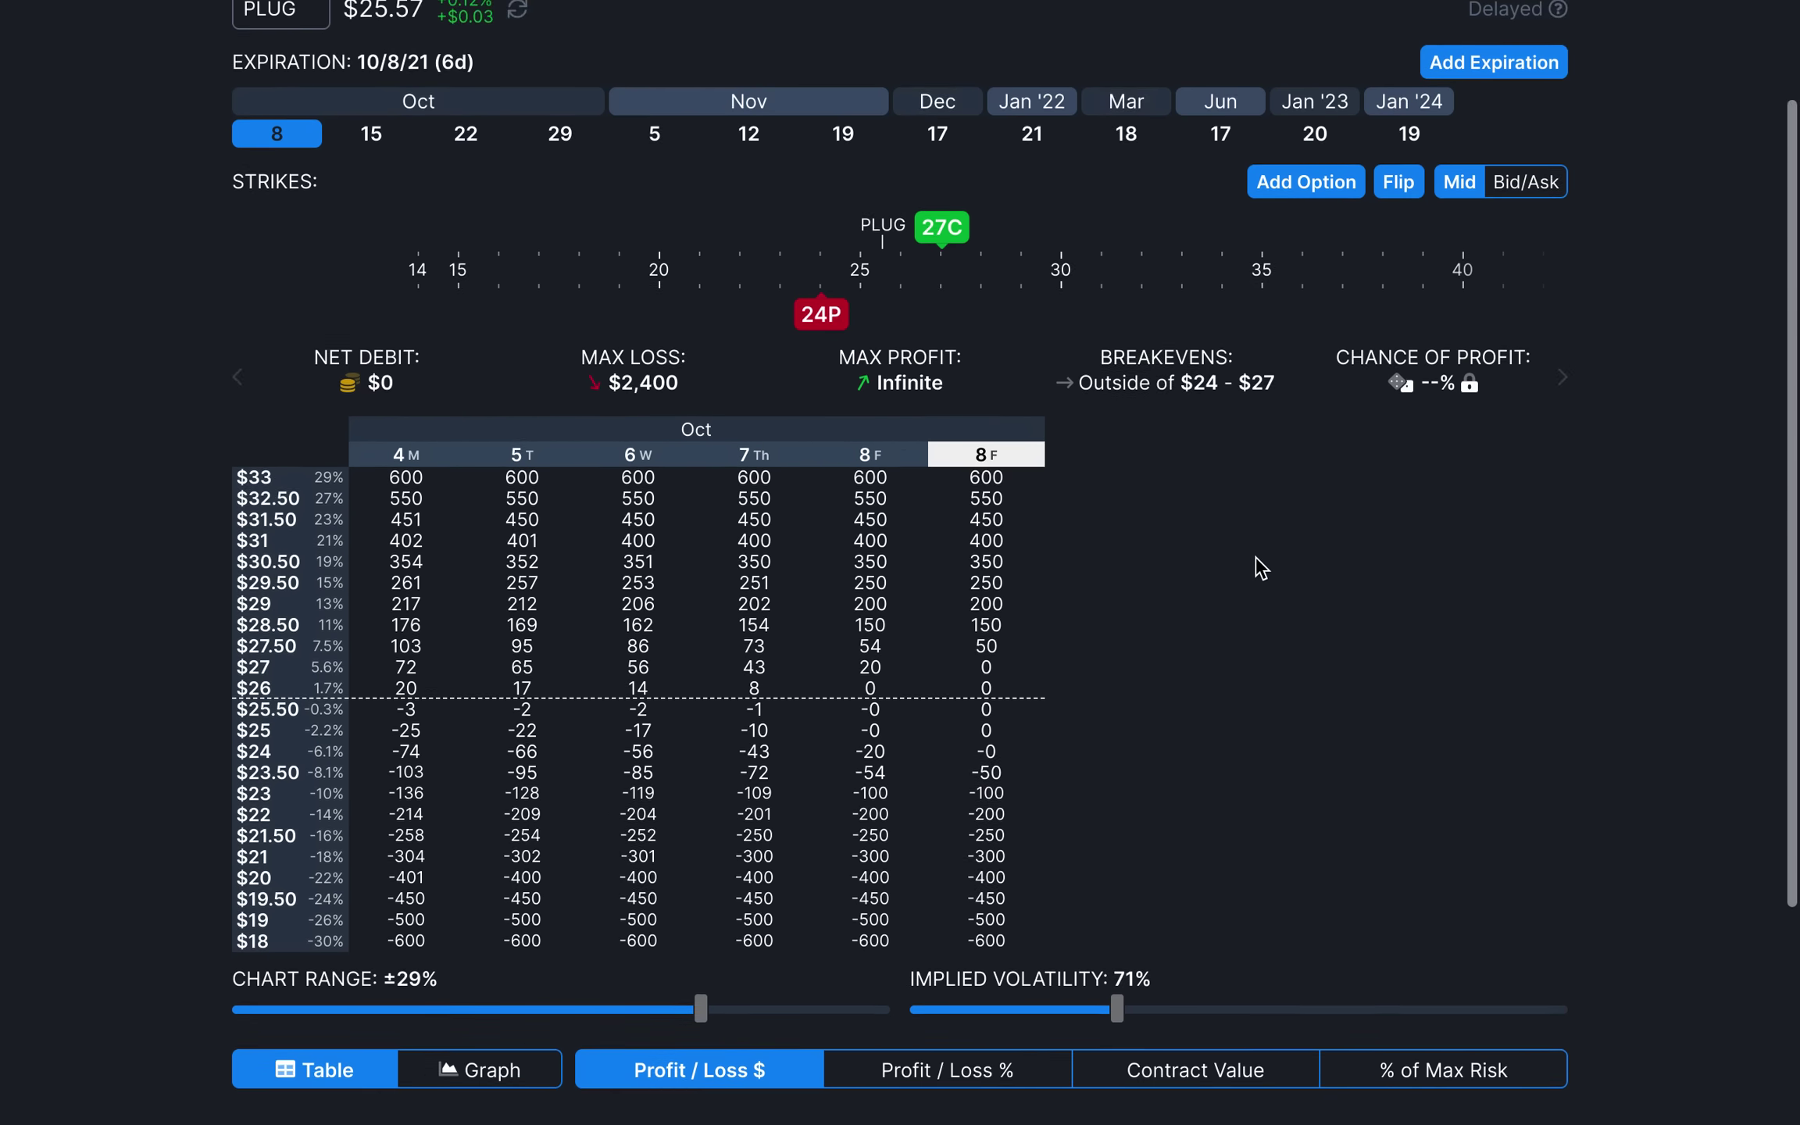
scroll(1261, 568, "up", 1)
scroll(1261, 568, "down", 1)
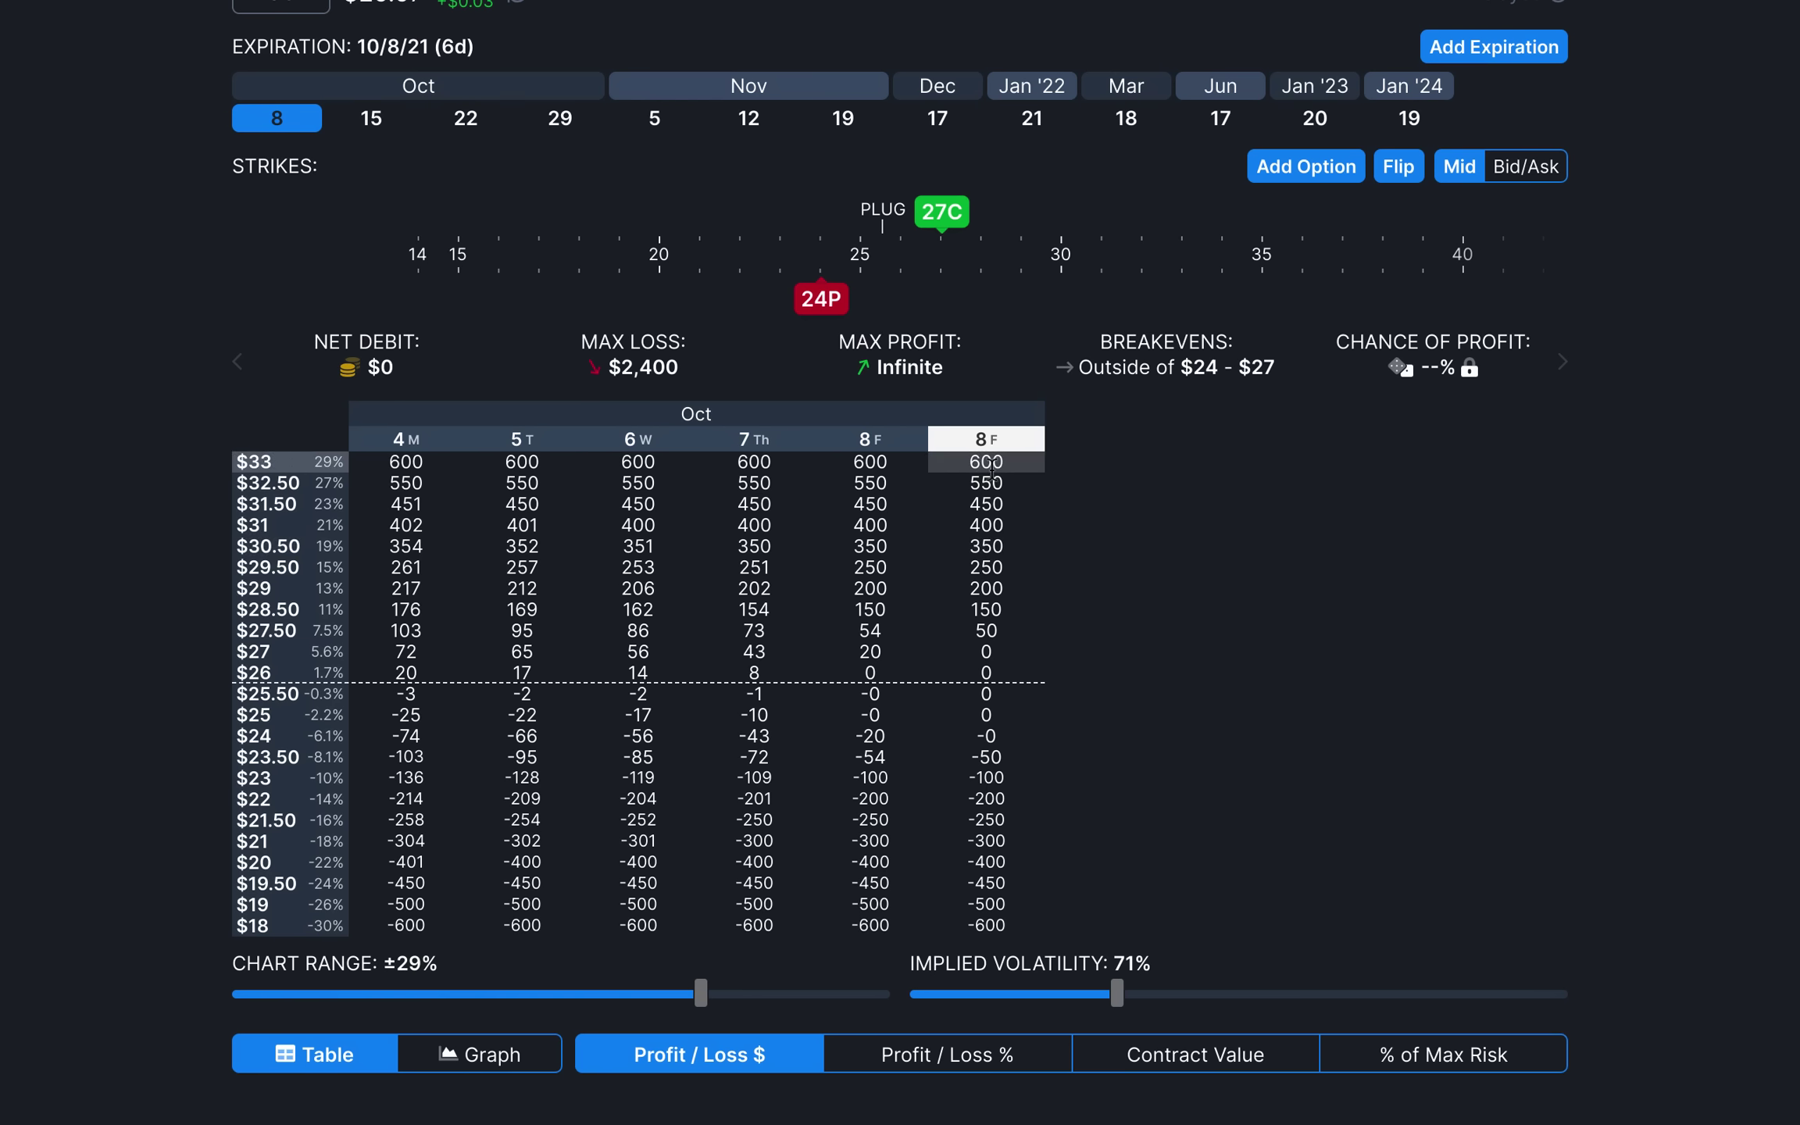
left_click(824, 299)
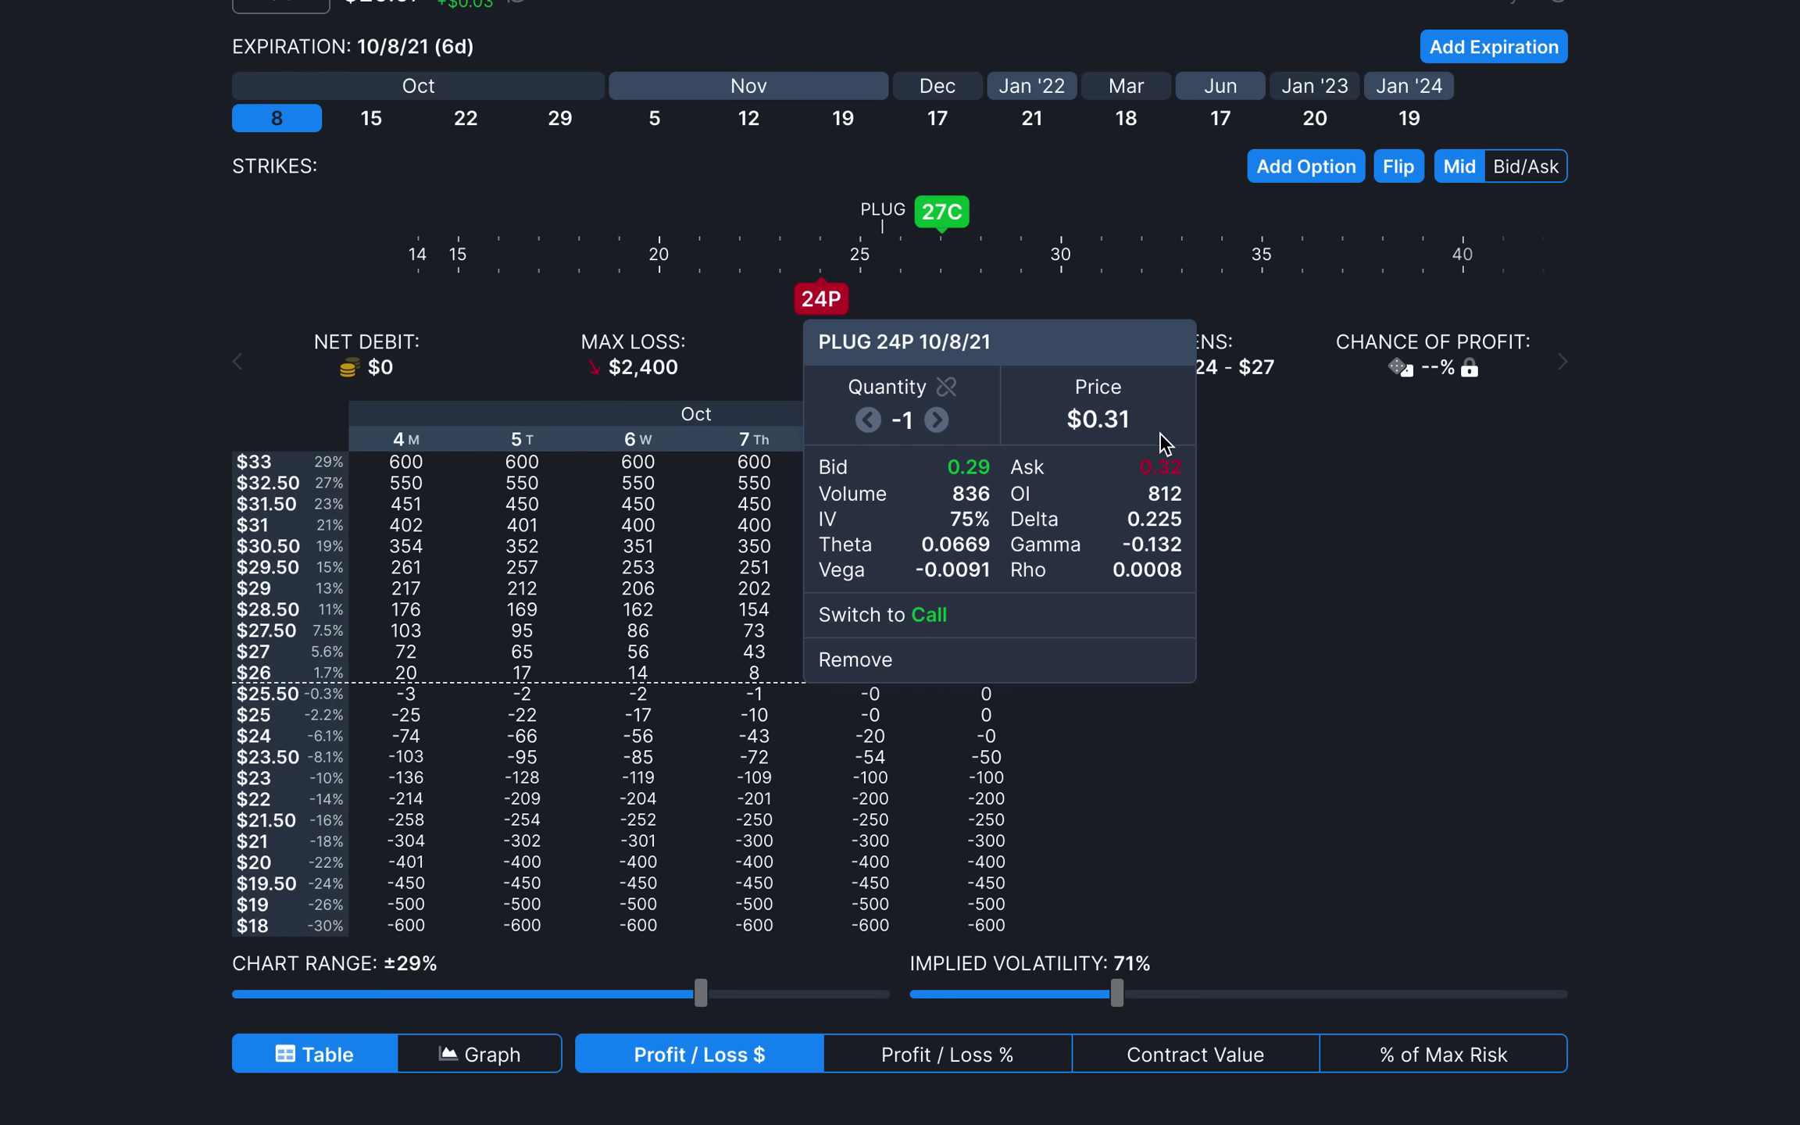
left_click(1234, 445)
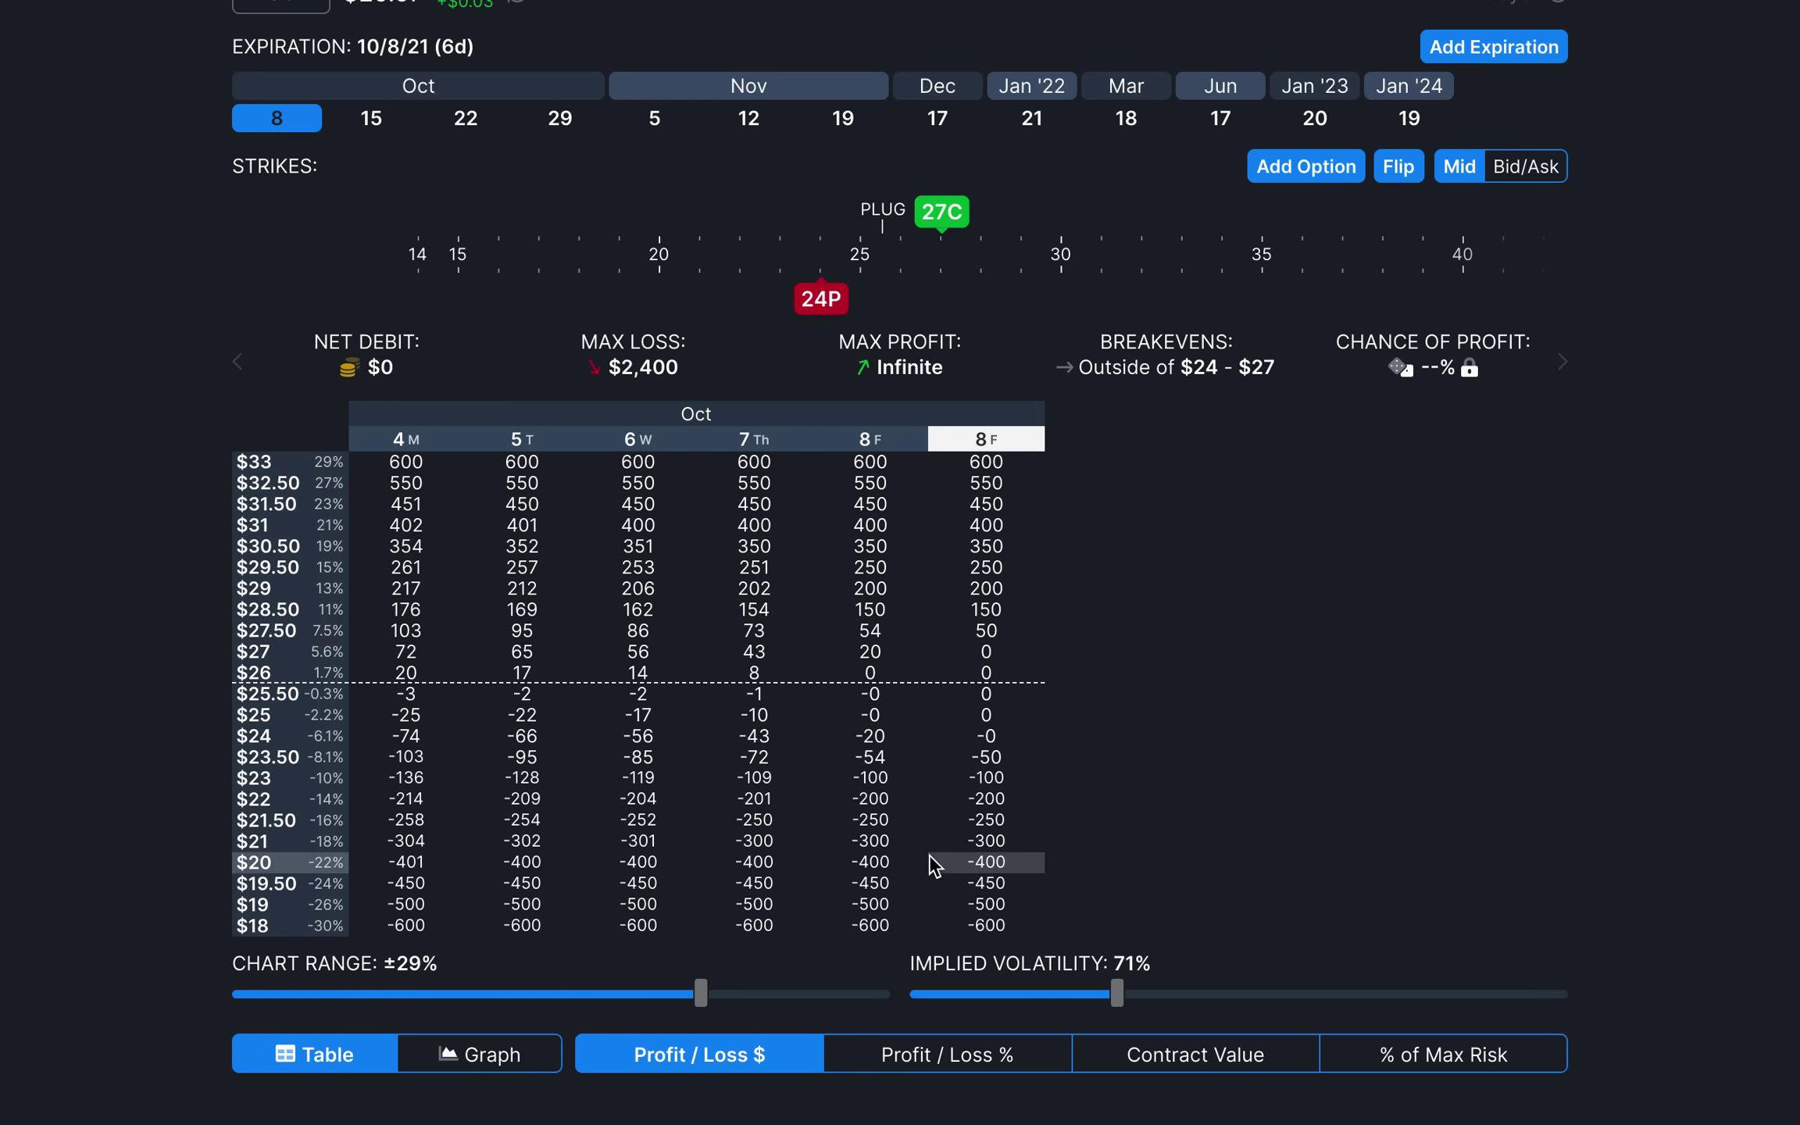
- Widen the Chart Range to ±34% and raise implied volatility to see its effect on profit
left_click_drag(712, 1000, 786, 1002)
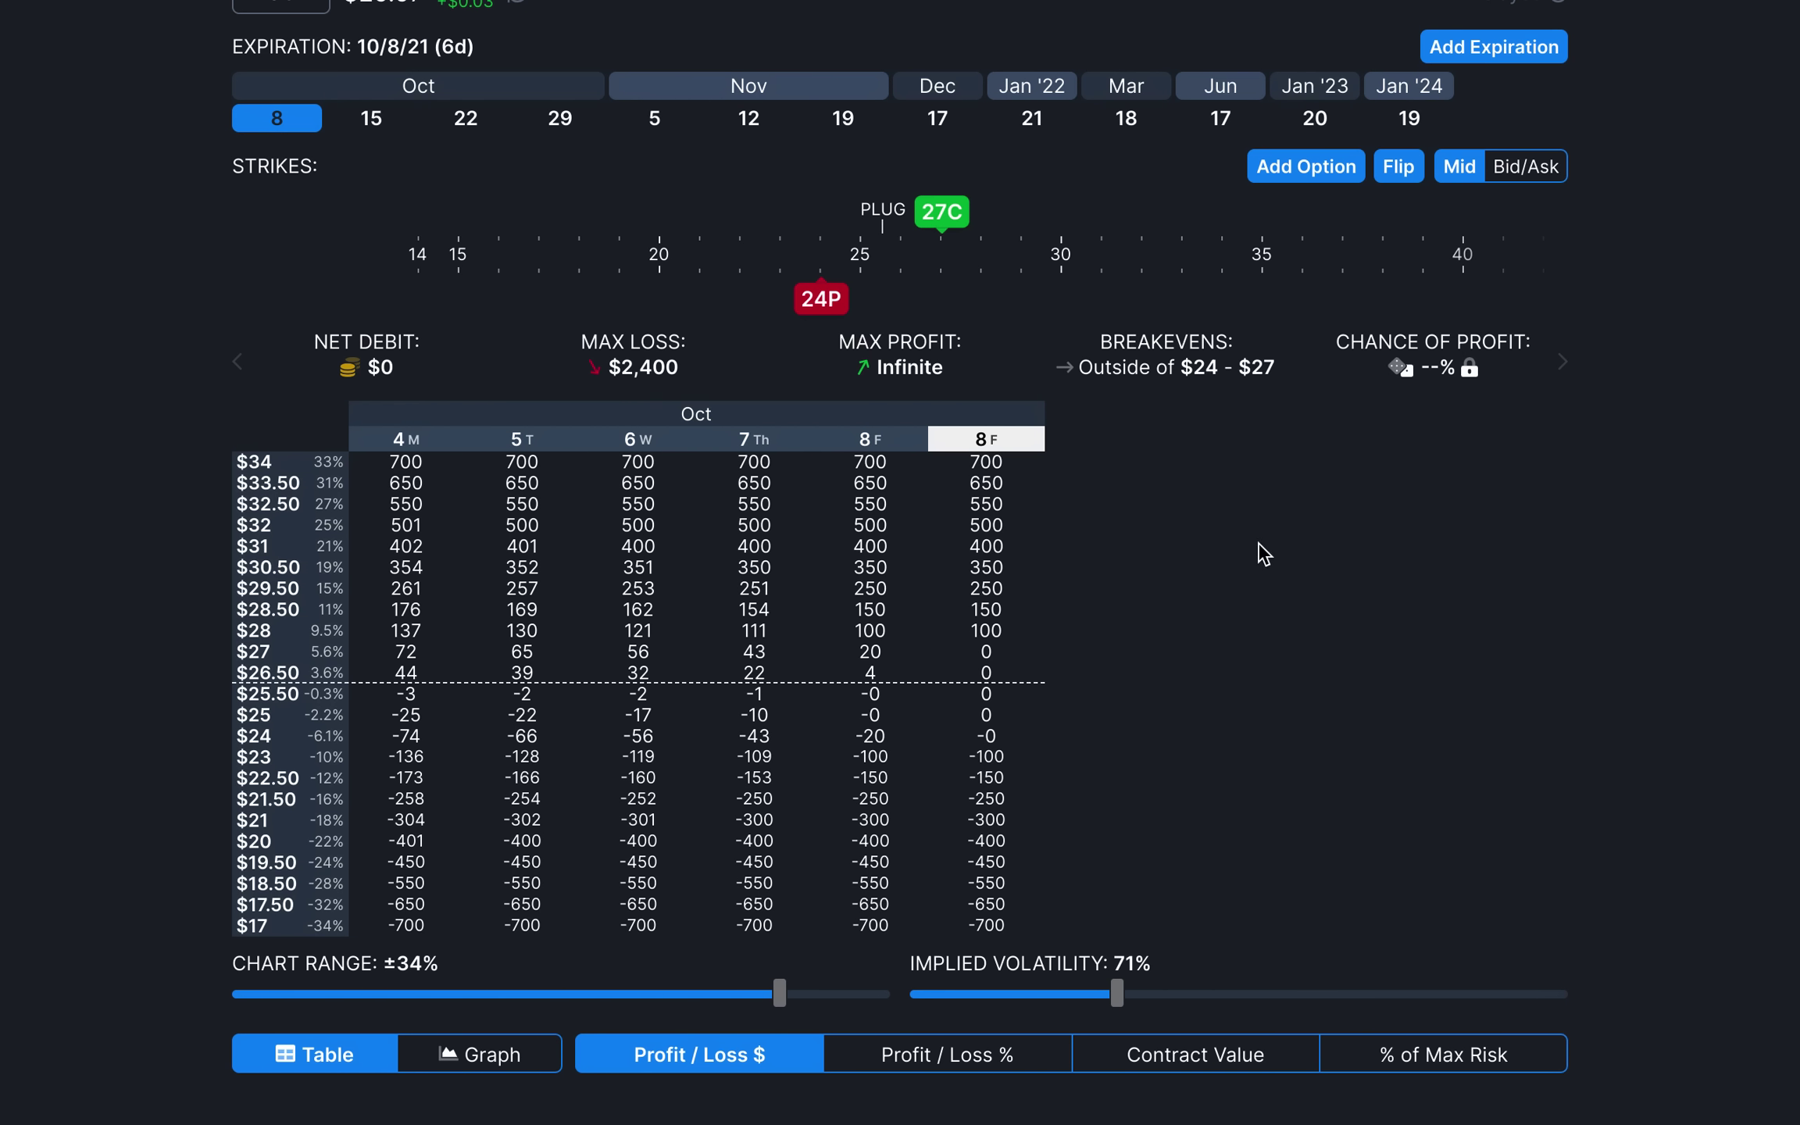
scroll(1263, 553, "down", 2)
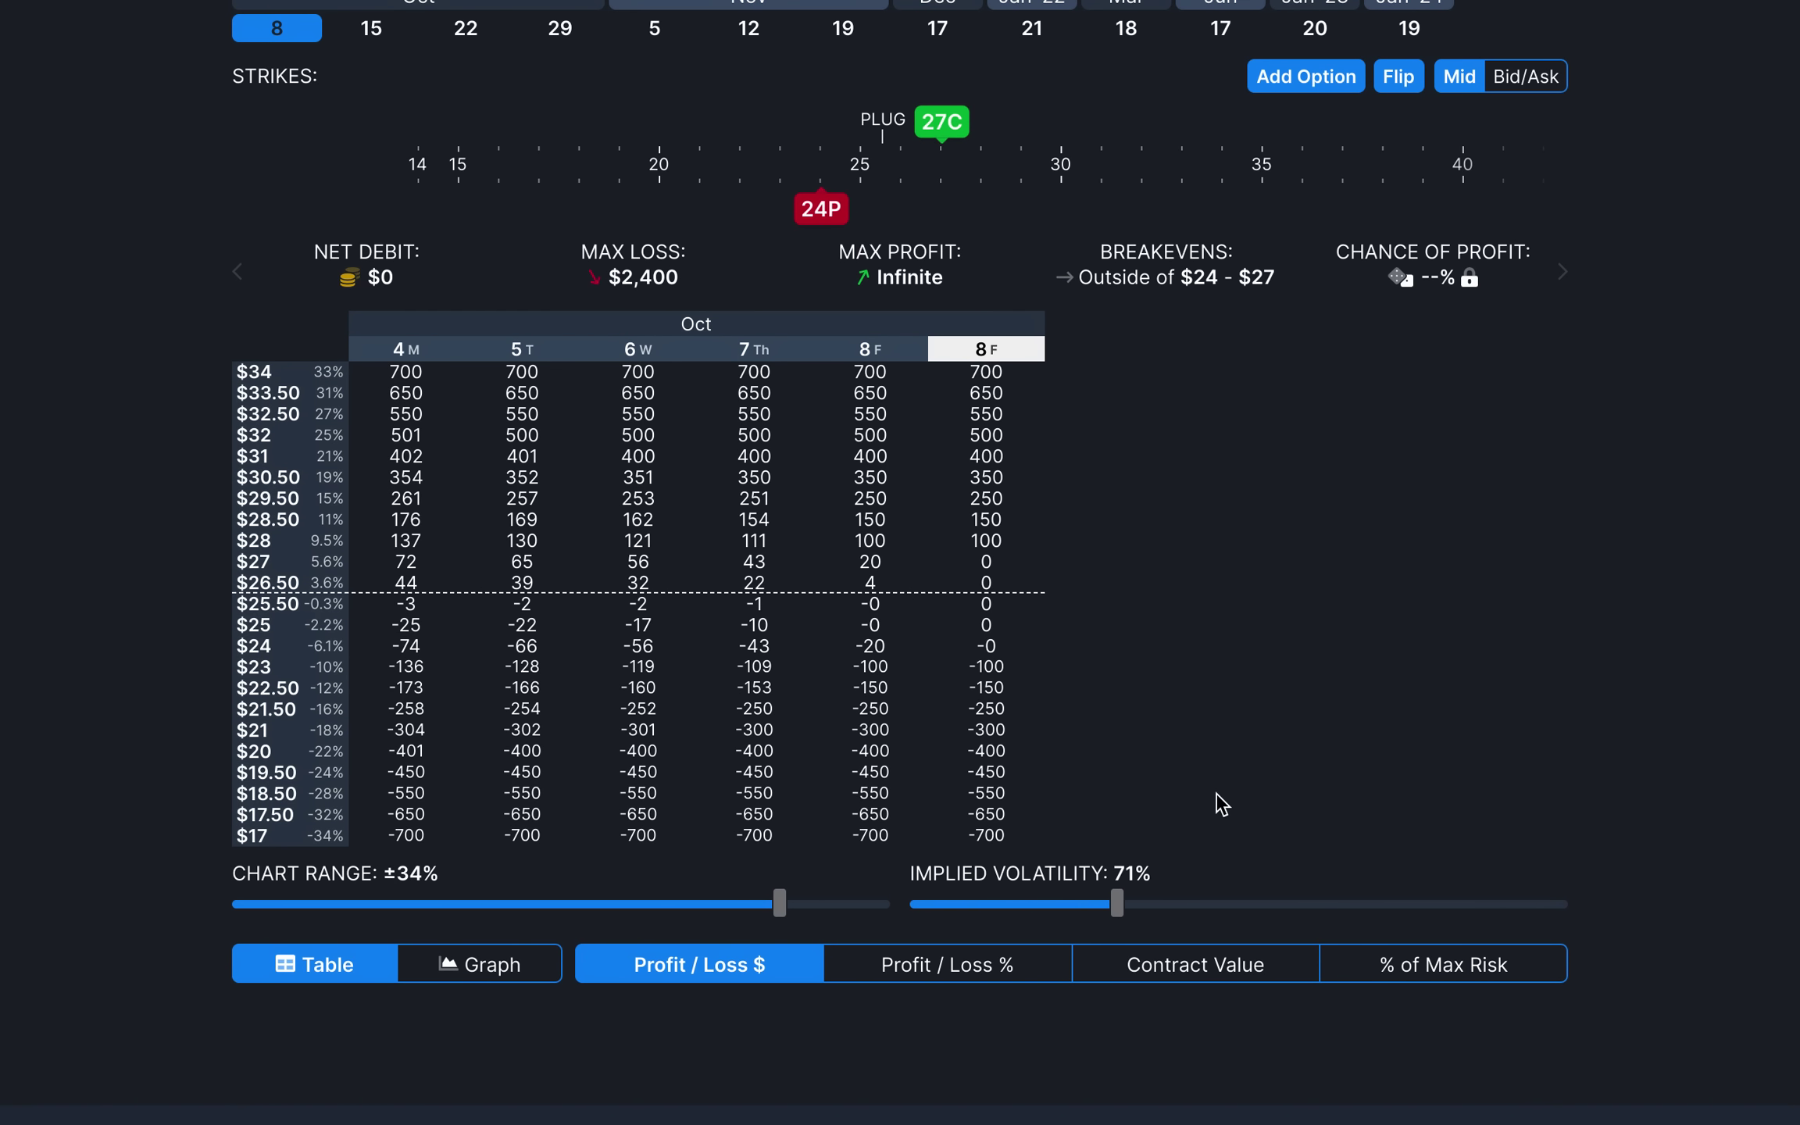
left_click_drag(1117, 903, 1502, 859)
- Reset the Implied Volatility slider to its original 71%
left_click(1557, 873)
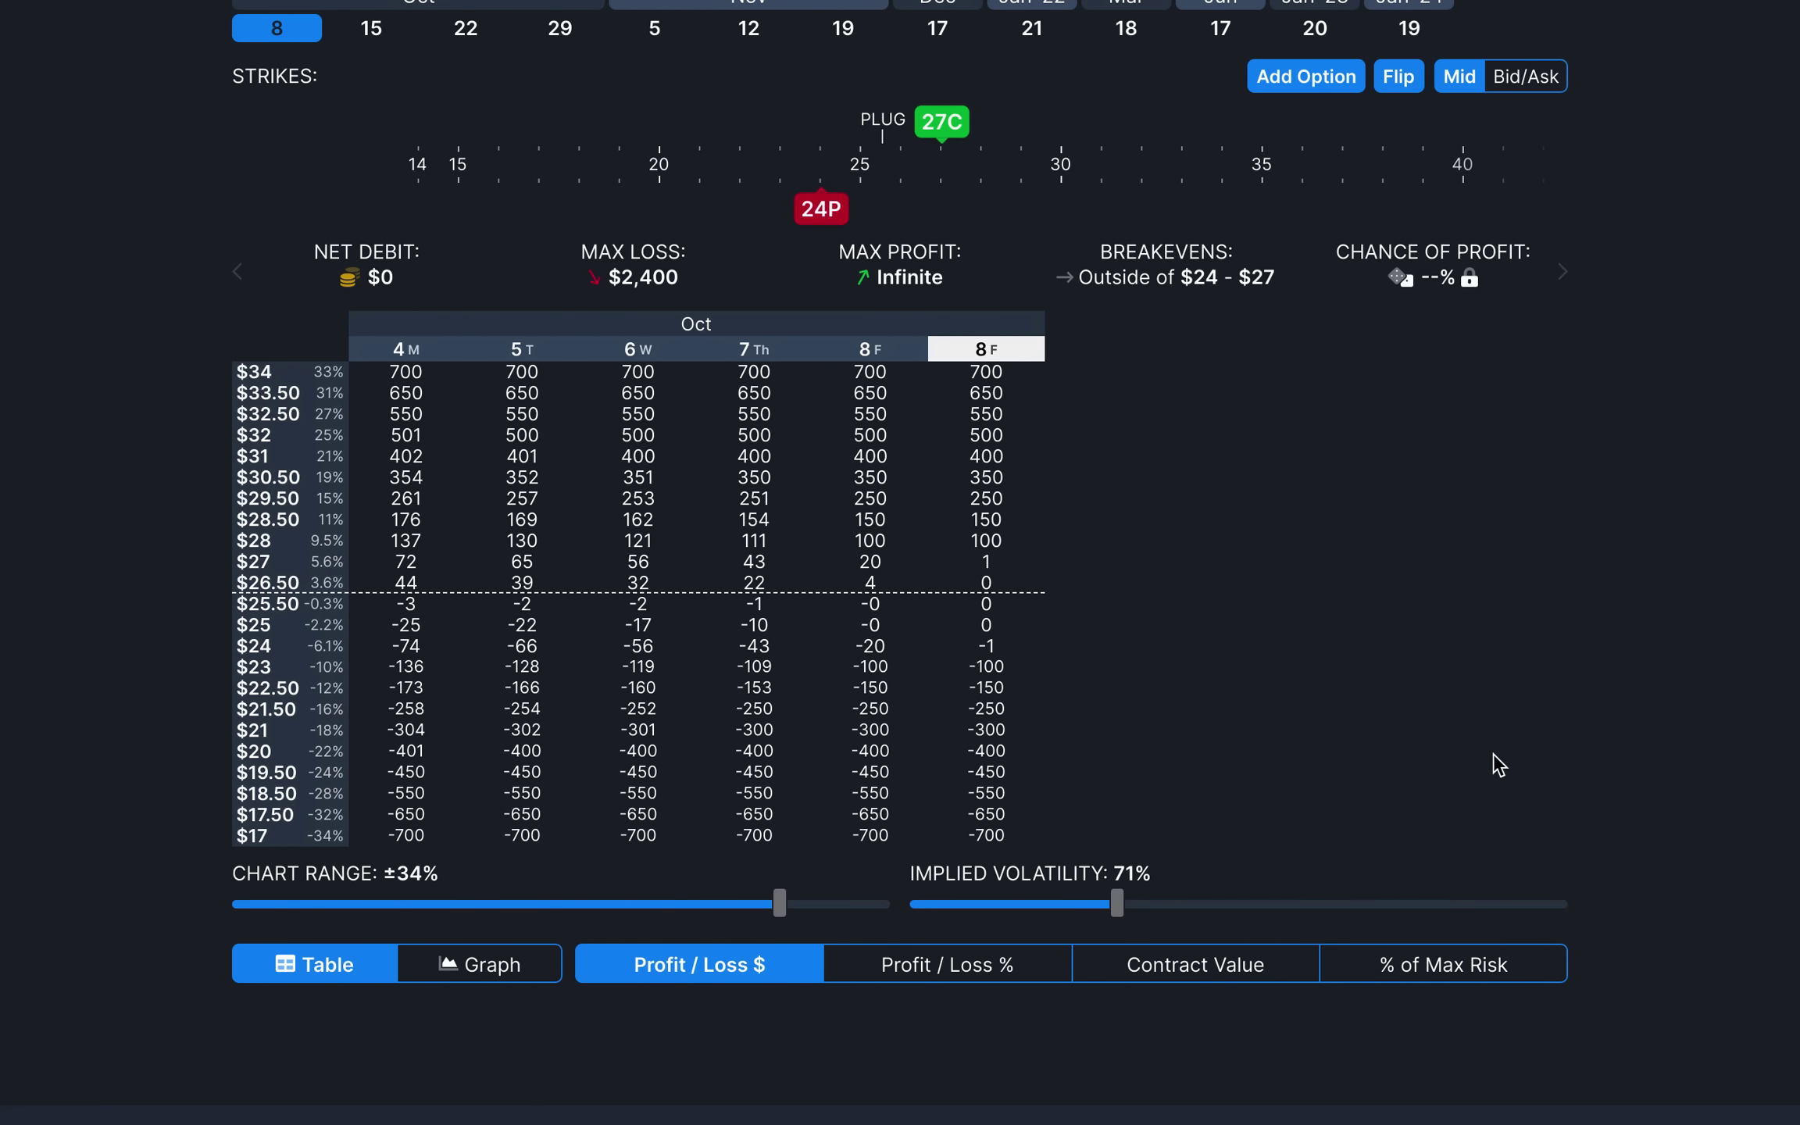